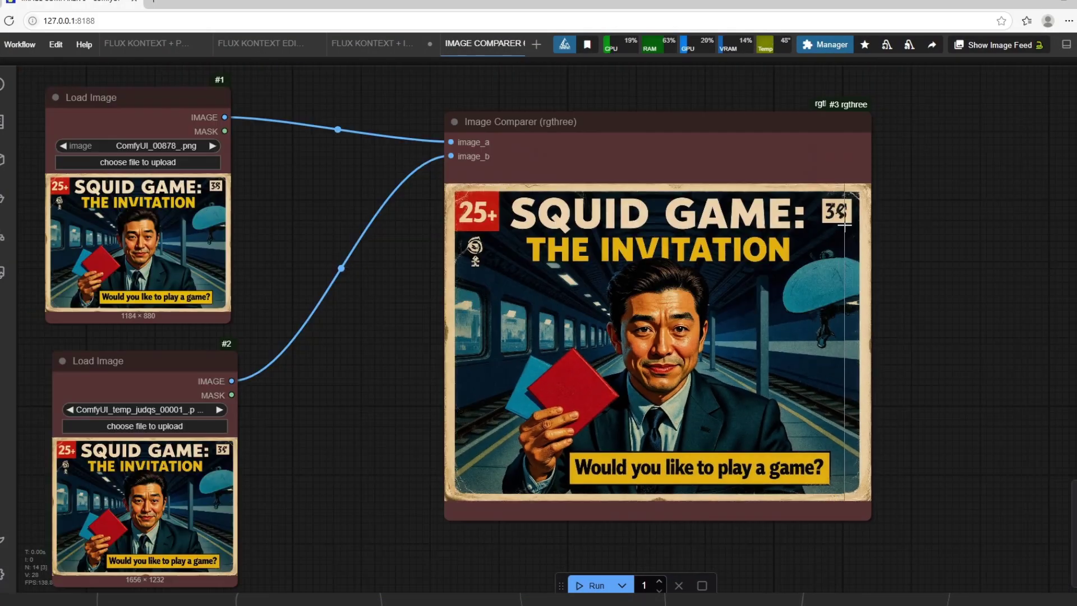
Step: Inspect the before-and-after comparisons of the Squid Game poster and the sports car
scroll(844, 225, up, 5)
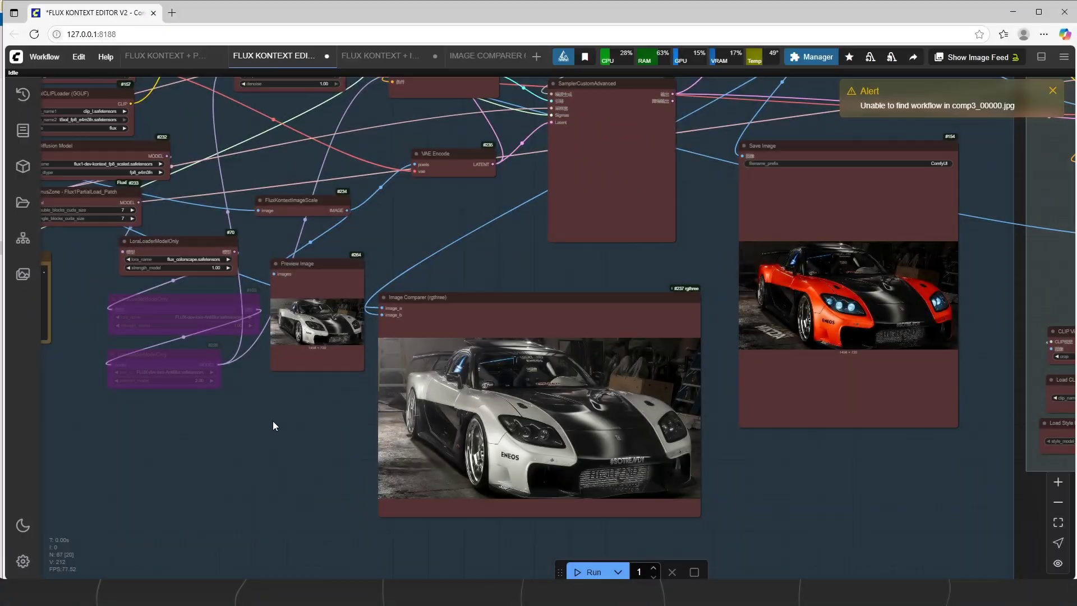
scroll(392, 426, up, 4)
scroll(964, 347, up, 2)
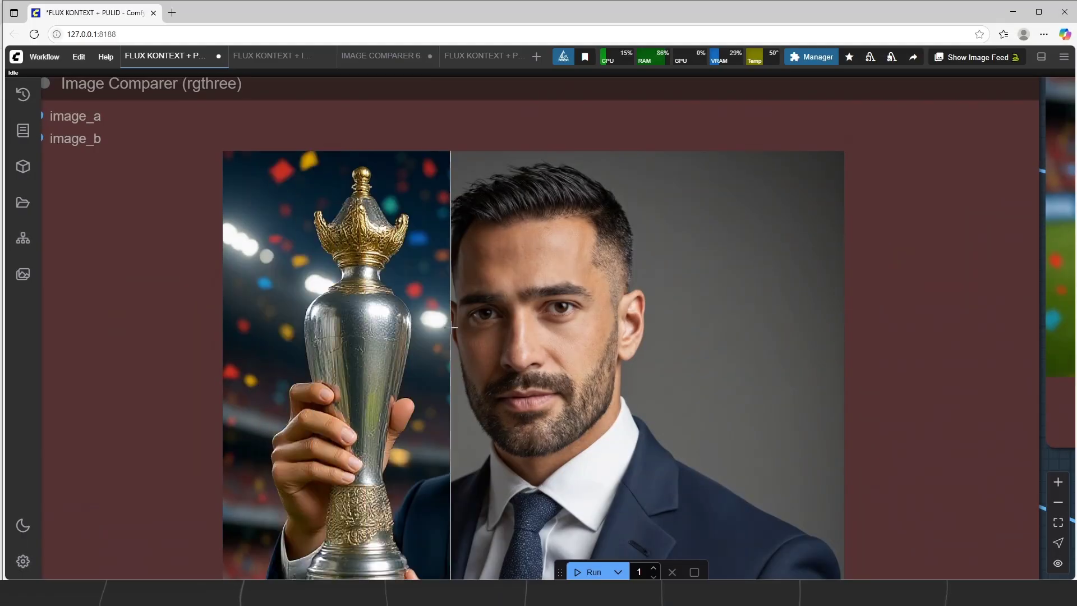
Step: Compare the generated trophy portrait with its source photo in the Image Comparer of the FLUX KONTEXT + PULID workflow
scroll(705, 302, up, 3)
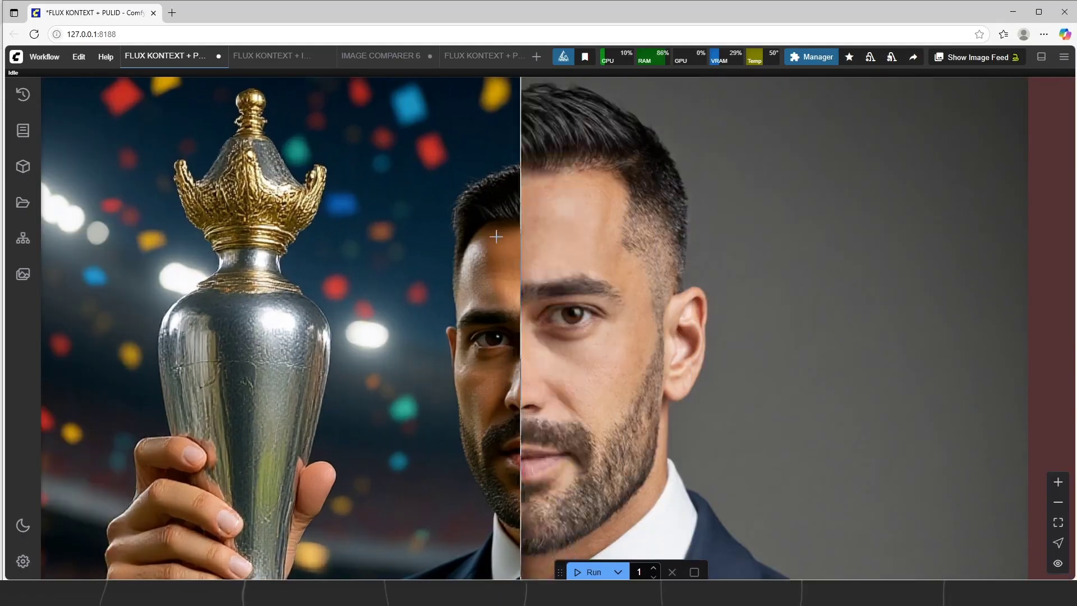
scroll(692, 322, down, 3)
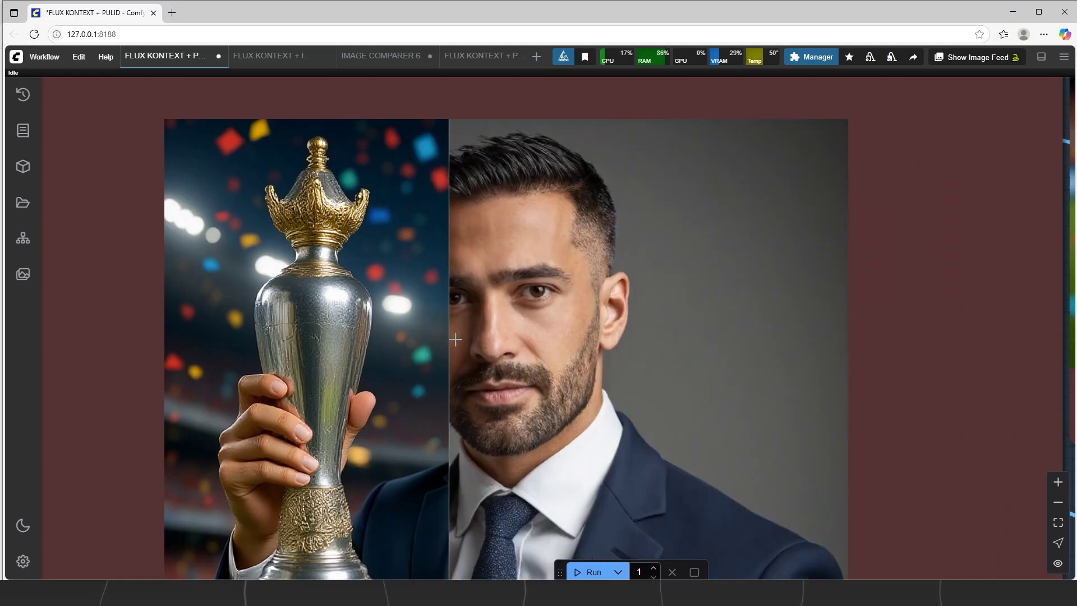
scroll(629, 385, down, 5)
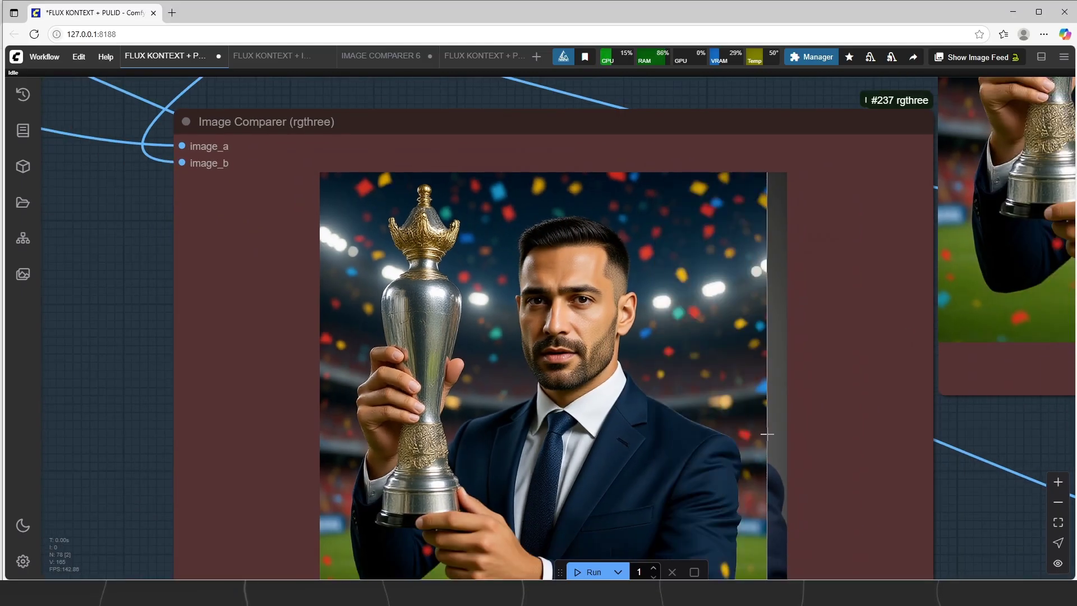
scroll(760, 395, down, 3)
scroll(761, 436, up, 8)
scroll(701, 437, down, 2)
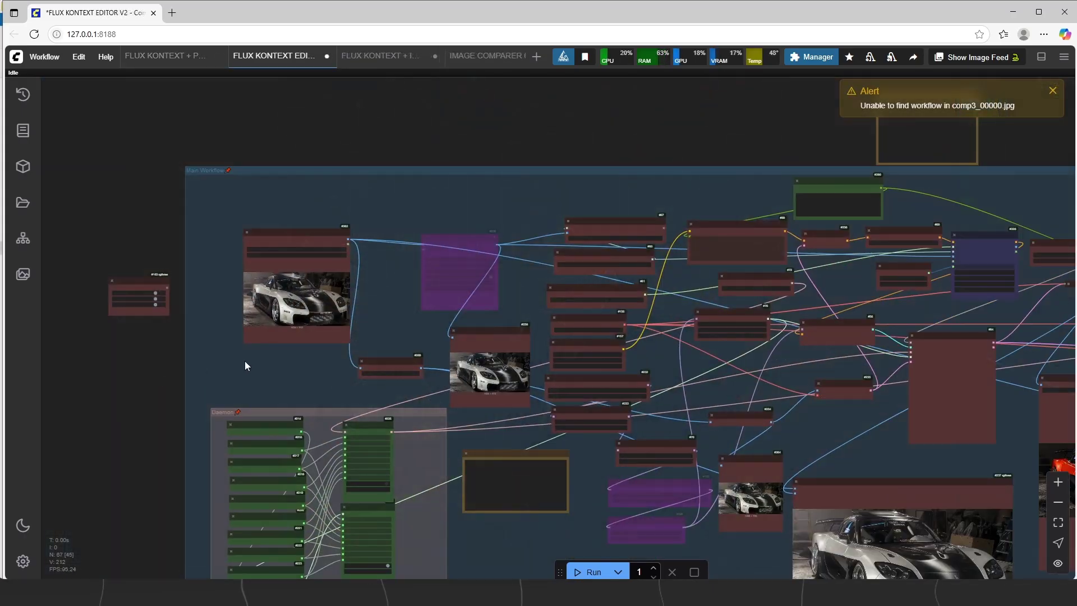
scroll(247, 363, up, 3)
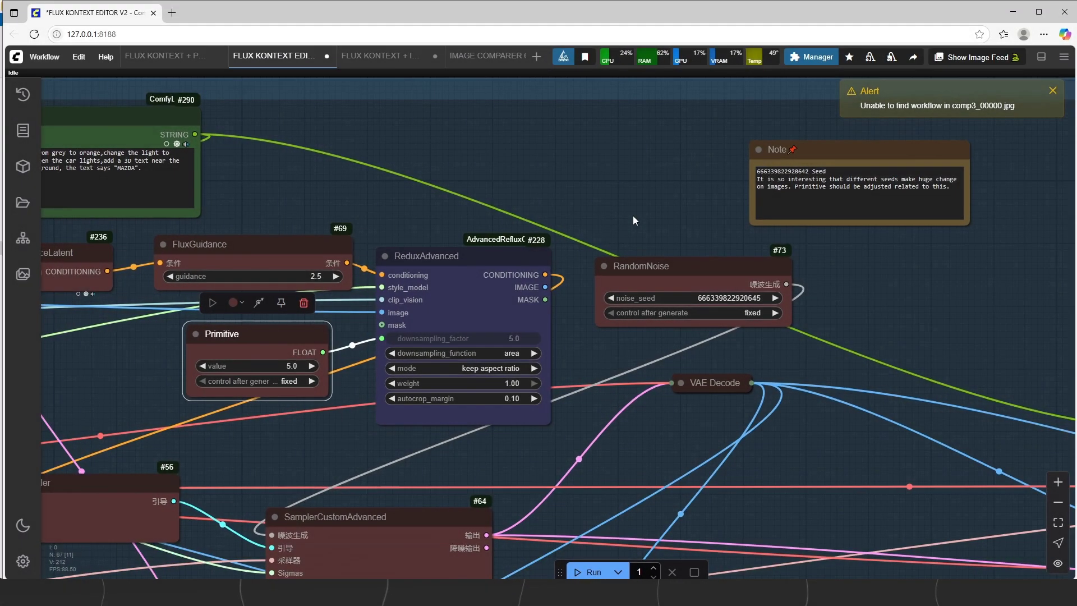
Step: Review the car-editing prompt in the FLUX KONTEXT EDITOR workflow, highlighting its colour, car lights and 3D "MAZDA" text instructions
scroll(667, 268, down, 4)
scroll(266, 168, up, 5)
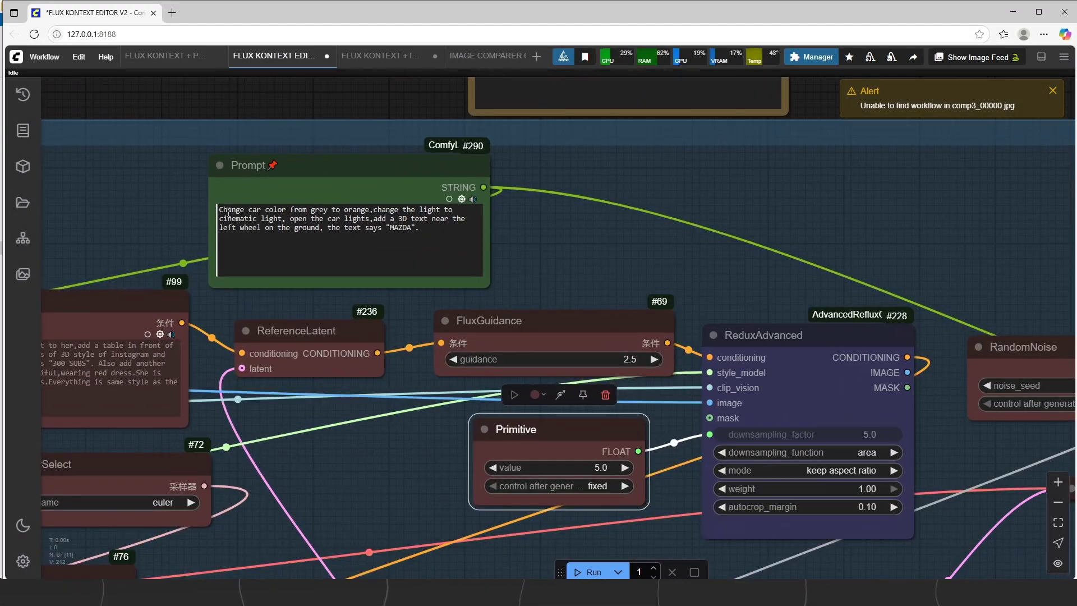
click(220, 209)
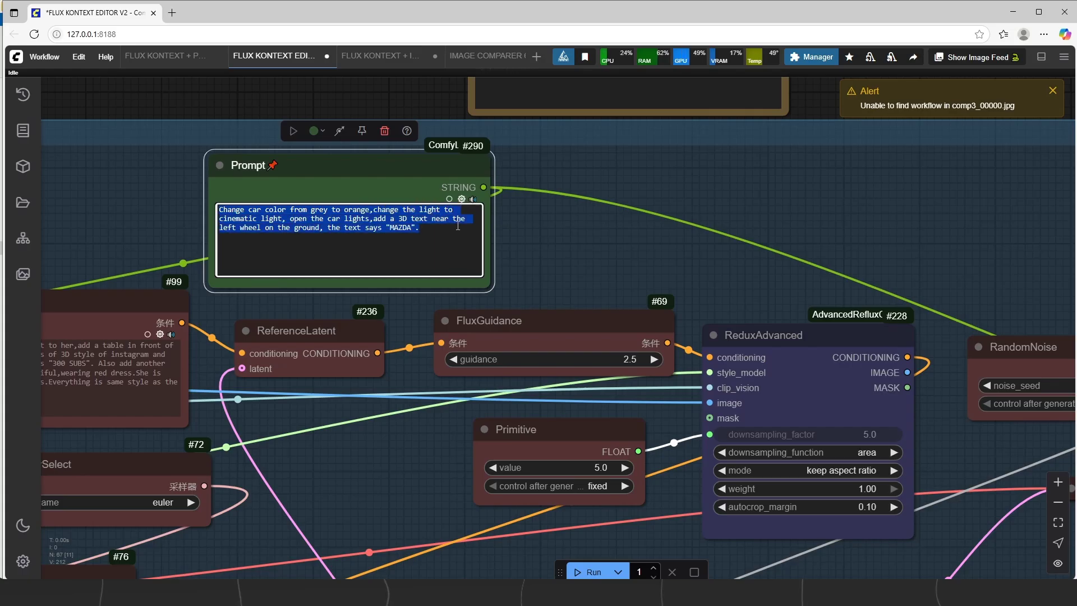
click(245, 211)
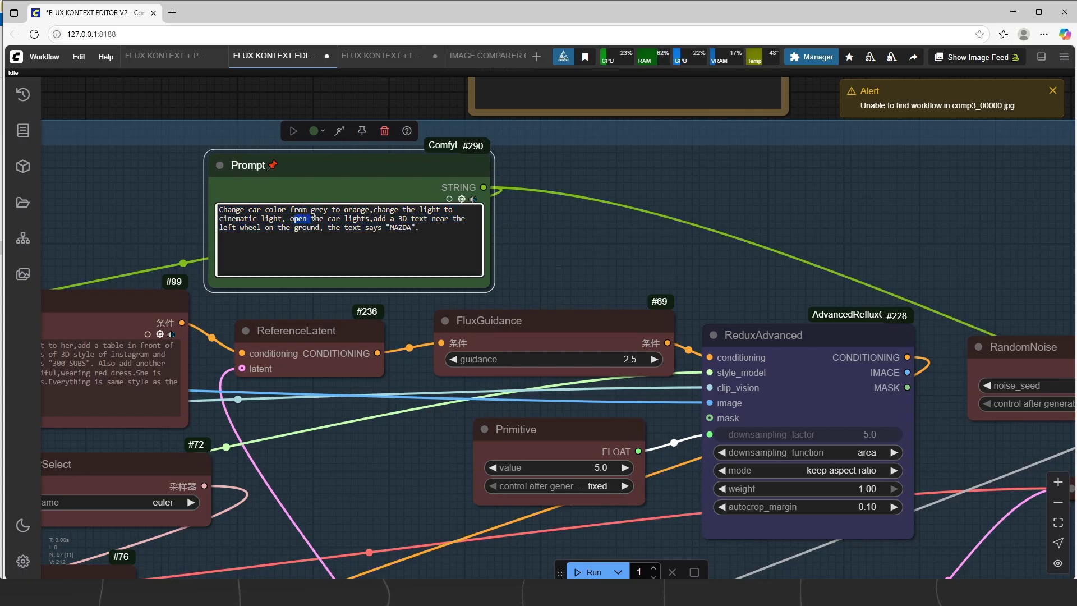
drag(379, 218, 266, 228)
drag(266, 229, 240, 228)
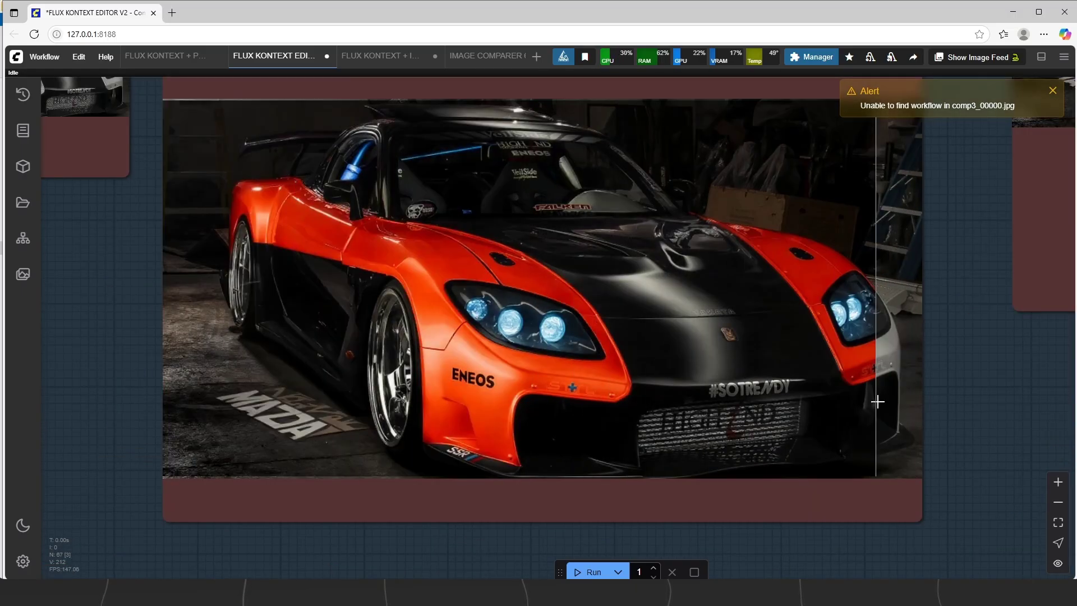
Step: Examine the Highres group's nodes, including the BasicScheduler and the Latent Upscale by Factor node
scroll(589, 224, down, 1)
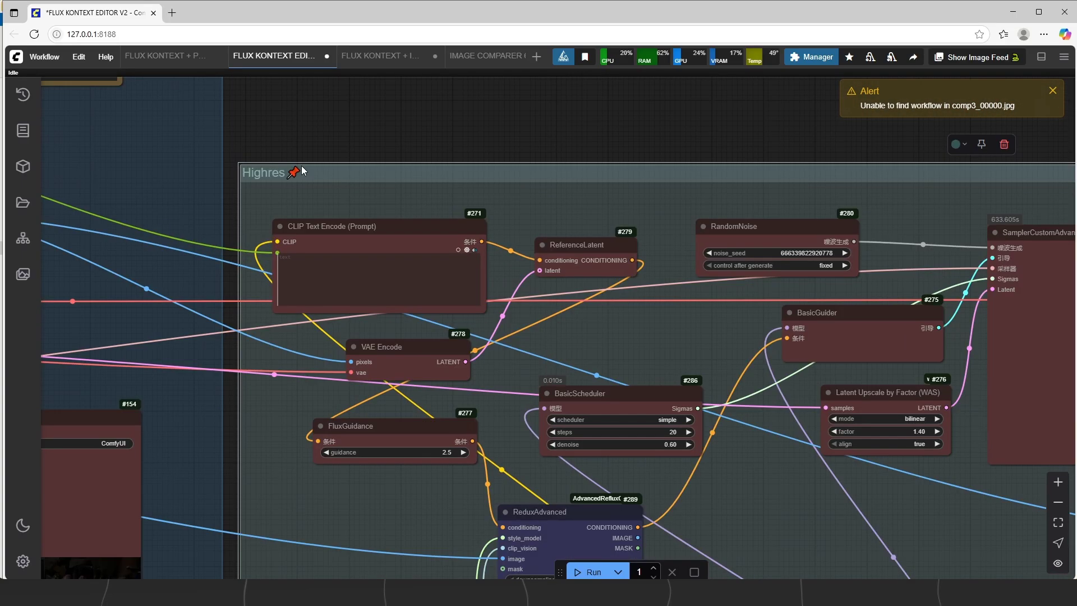
click(298, 180)
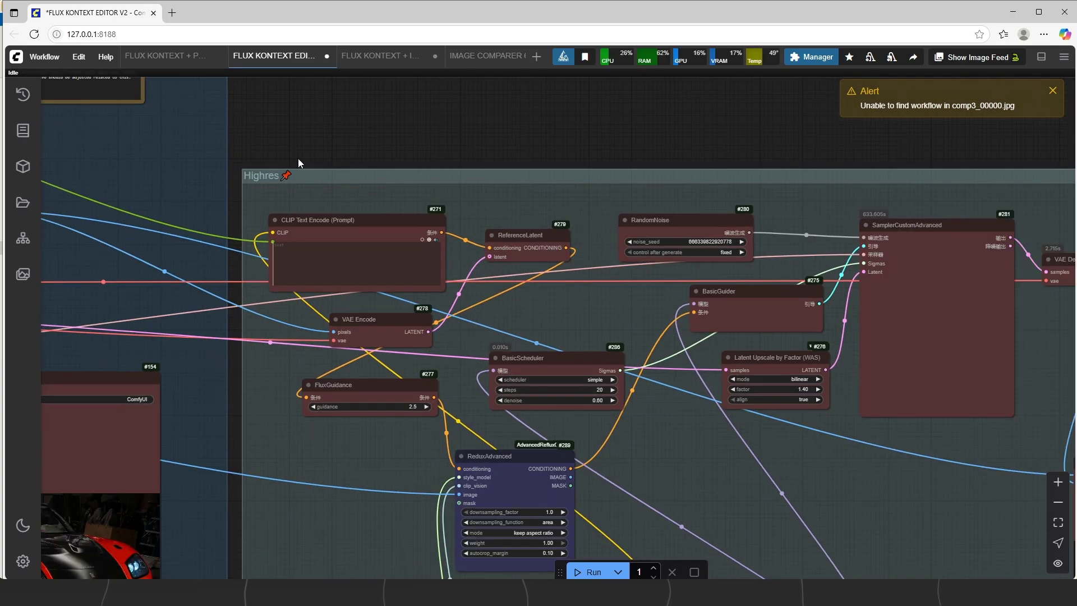
scroll(569, 447, up, 3)
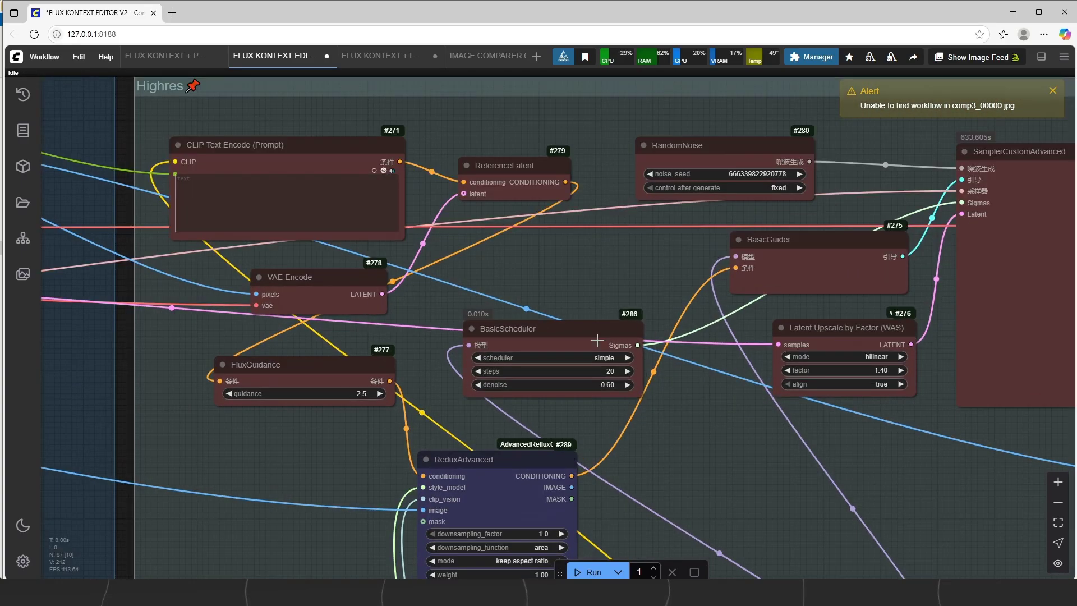
drag(597, 342, 591, 341)
scroll(326, 194, down, 3)
scroll(800, 341, up, 2)
drag(699, 291, 689, 291)
scroll(393, 261, down, 4)
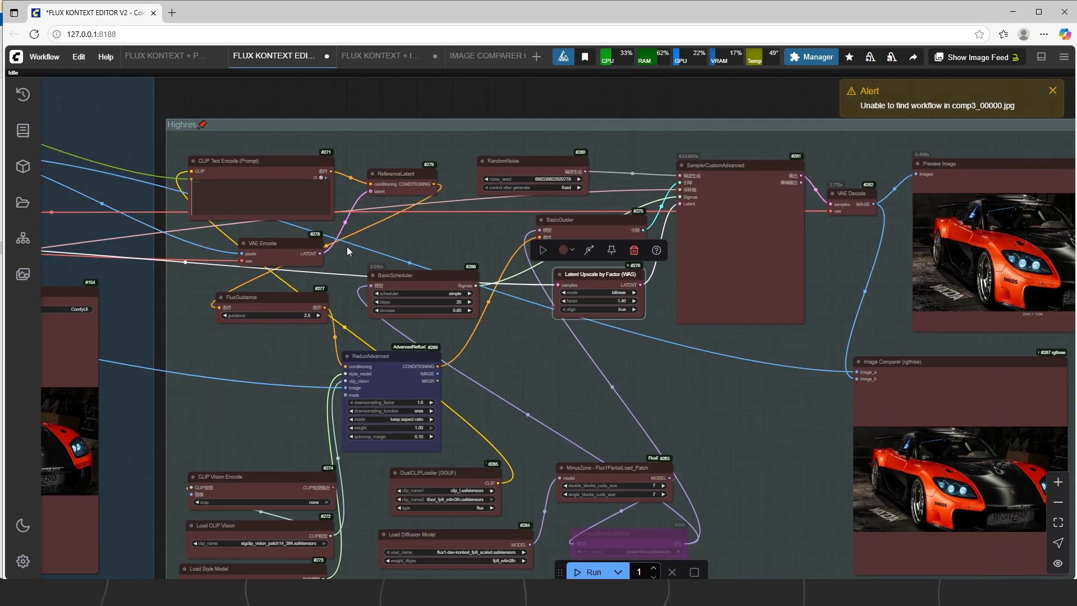
Step: Inspect the Highres group's car comparison up close, including the MAZDA ground text and the headlights
drag(346, 246, 95, 154)
scroll(923, 260, up, 6)
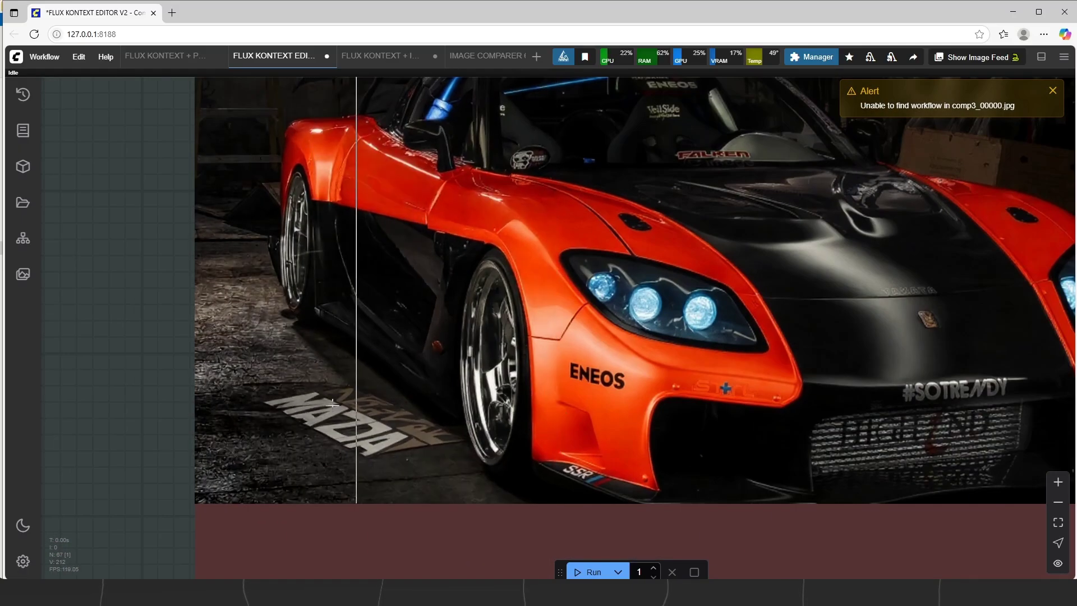
scroll(332, 404, down, 6)
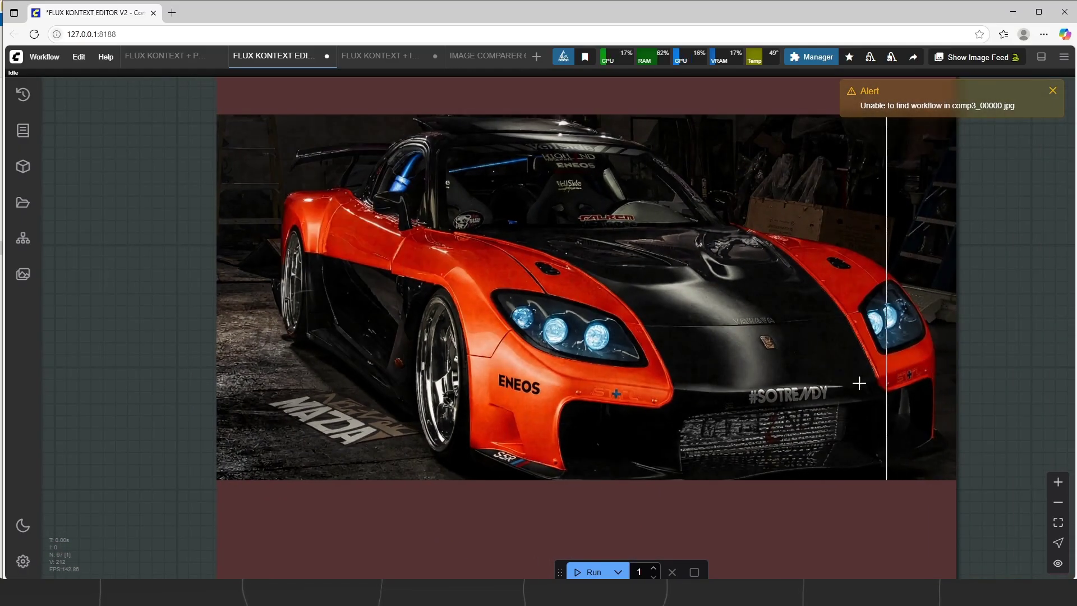
scroll(570, 149, up, 5)
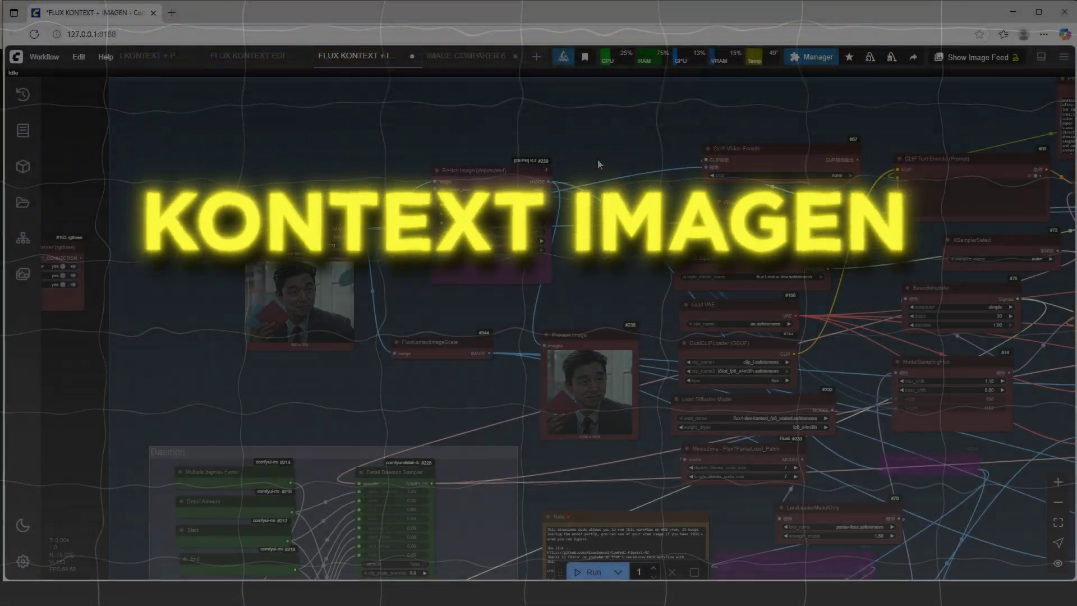
Step: Examine the Main Workflow group of the FLUX KONTEXT + IMAGEN workflow, from the loaded image through the model loaders to the poster LoRA
scroll(262, 337, up, 2)
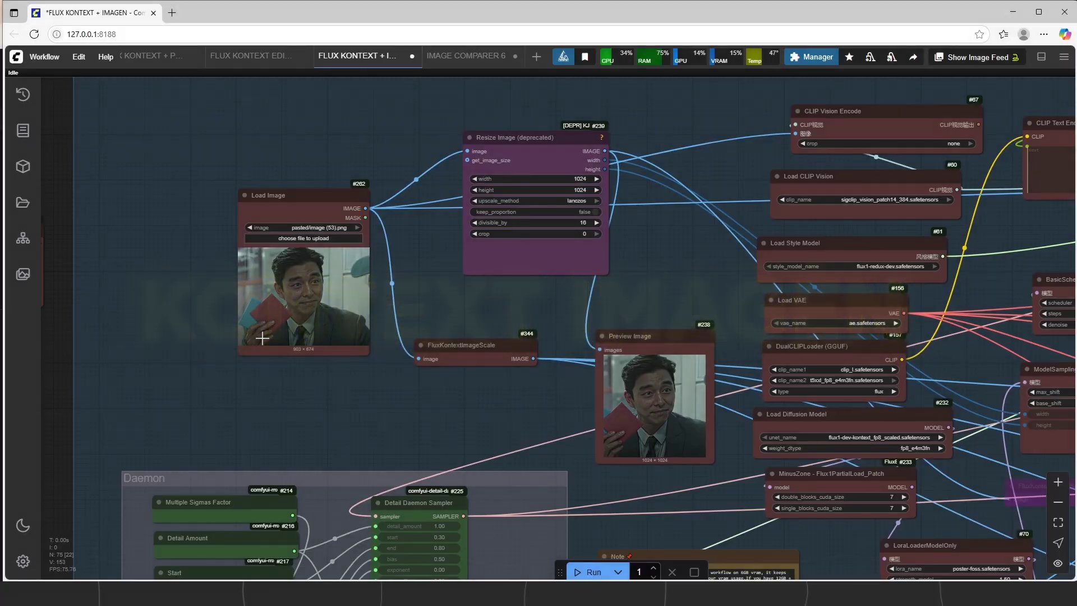
scroll(282, 151, down, 6)
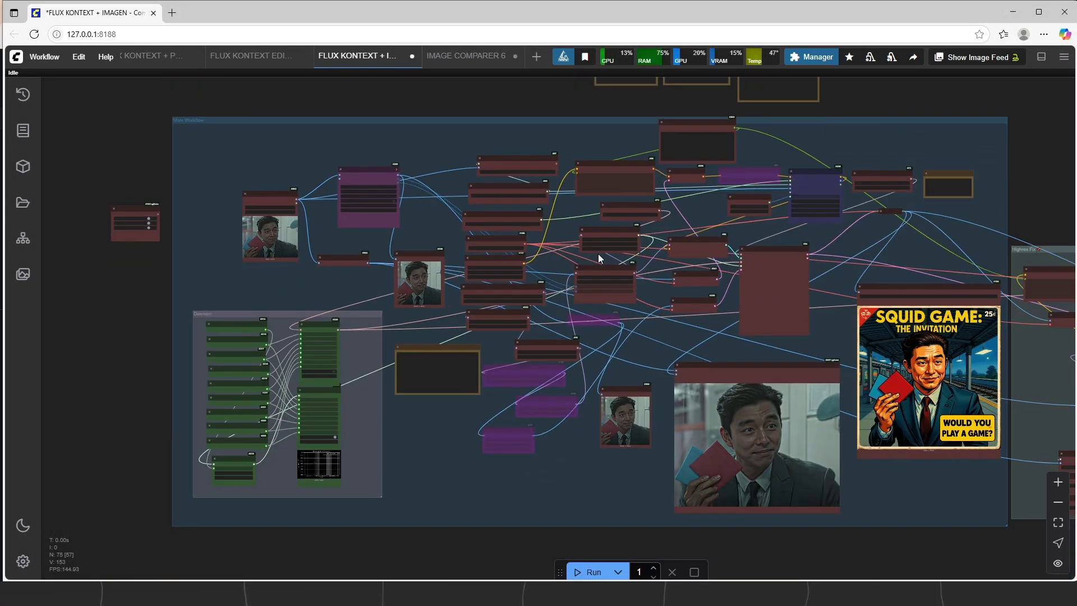
scroll(267, 174, up, 8)
drag(267, 183, 281, 286)
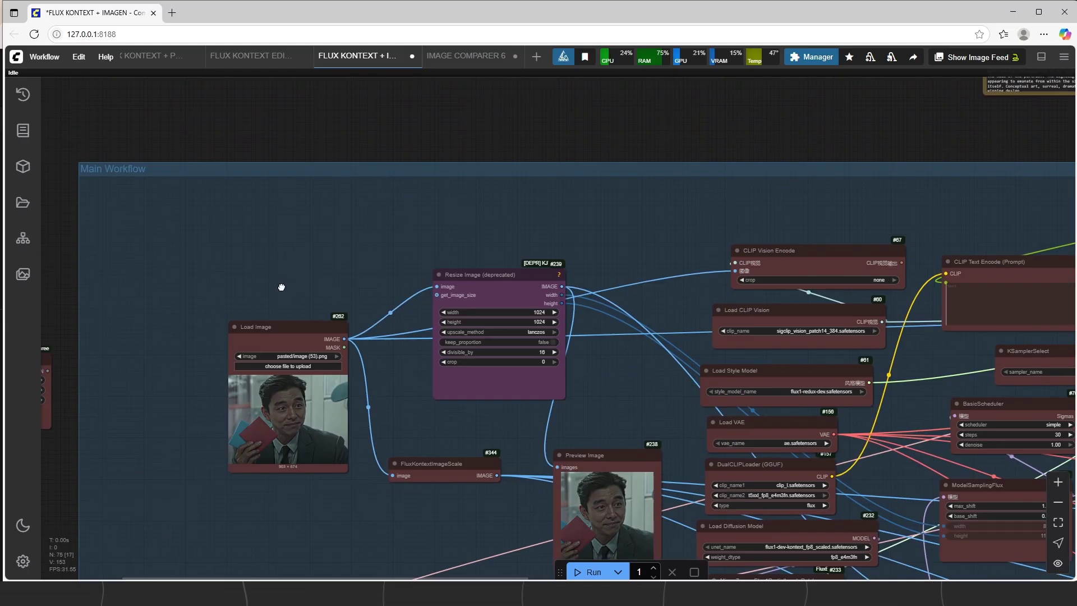
drag(629, 235, 567, 168)
drag(645, 398, 460, 264)
drag(592, 252, 608, 341)
scroll(480, 294, down, 1)
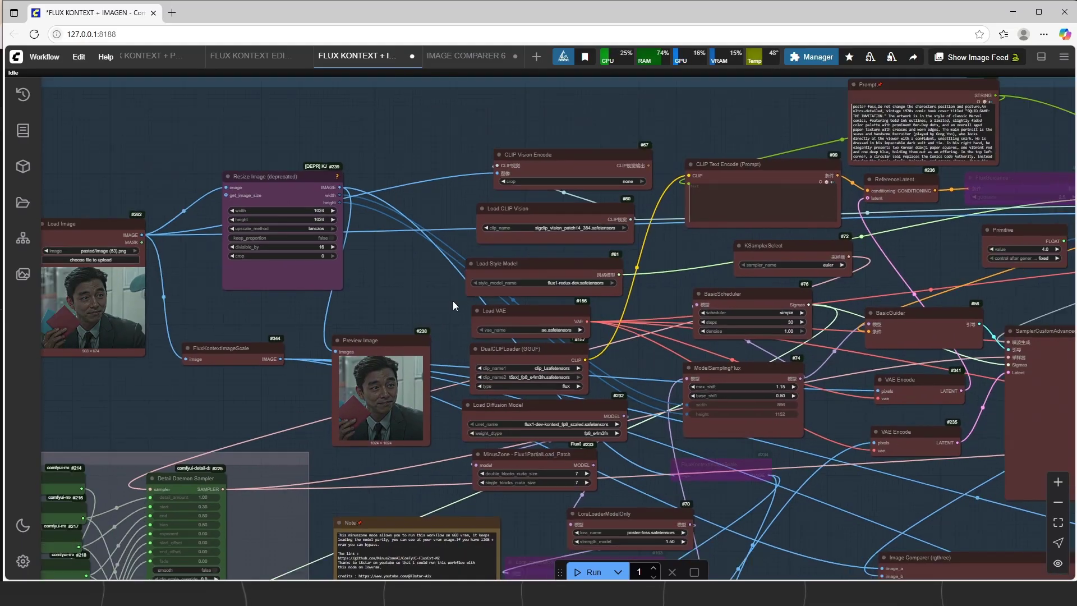
drag(453, 301, 329, 314)
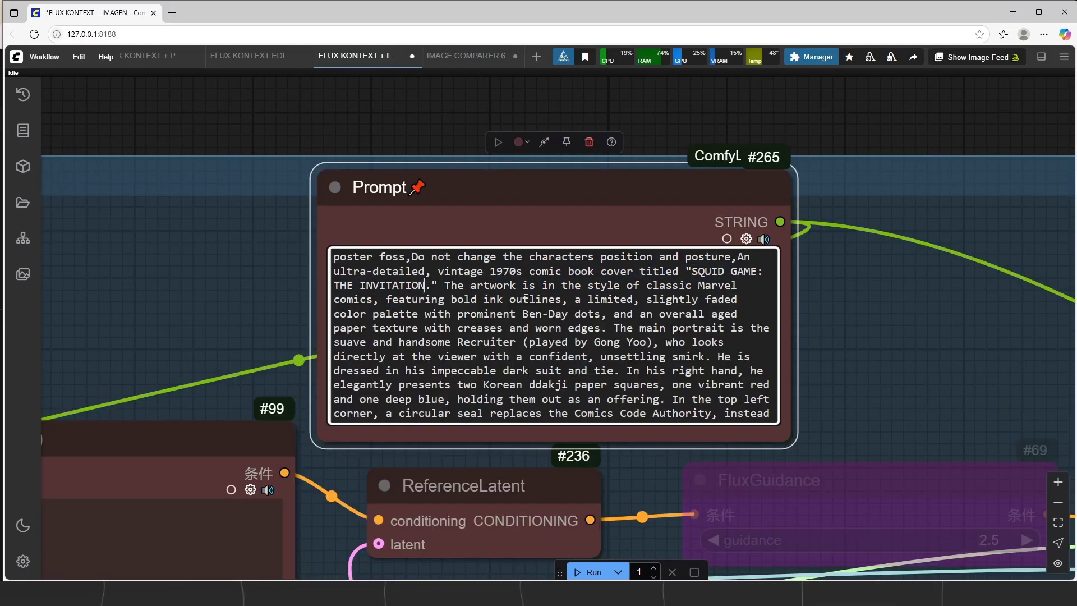
Step: Read through the poster prompt and highlight the start of its "Would you like to play a game?" catchphrase
scroll(520, 359, down, 3)
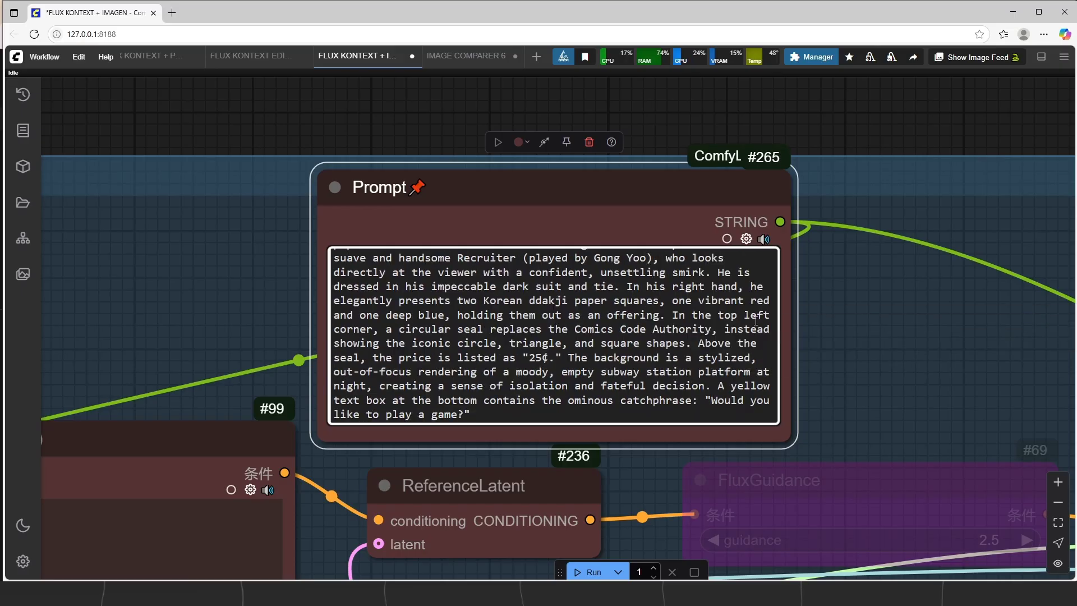
scroll(606, 289, down, 1)
drag(688, 397, 745, 397)
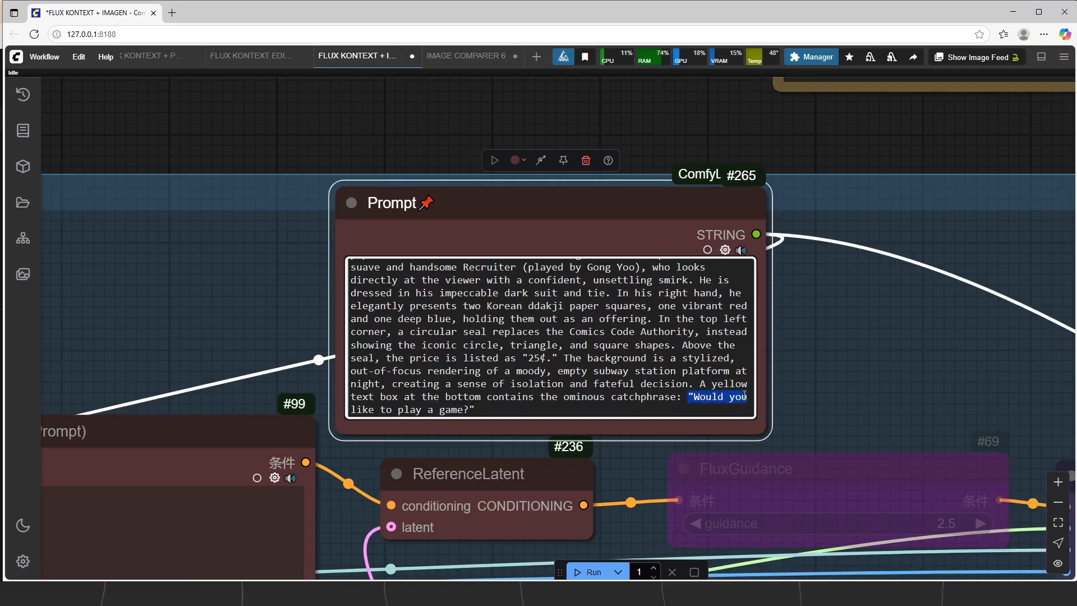
scroll(556, 187, down, 12)
scroll(325, 359, up, 20)
click(325, 361)
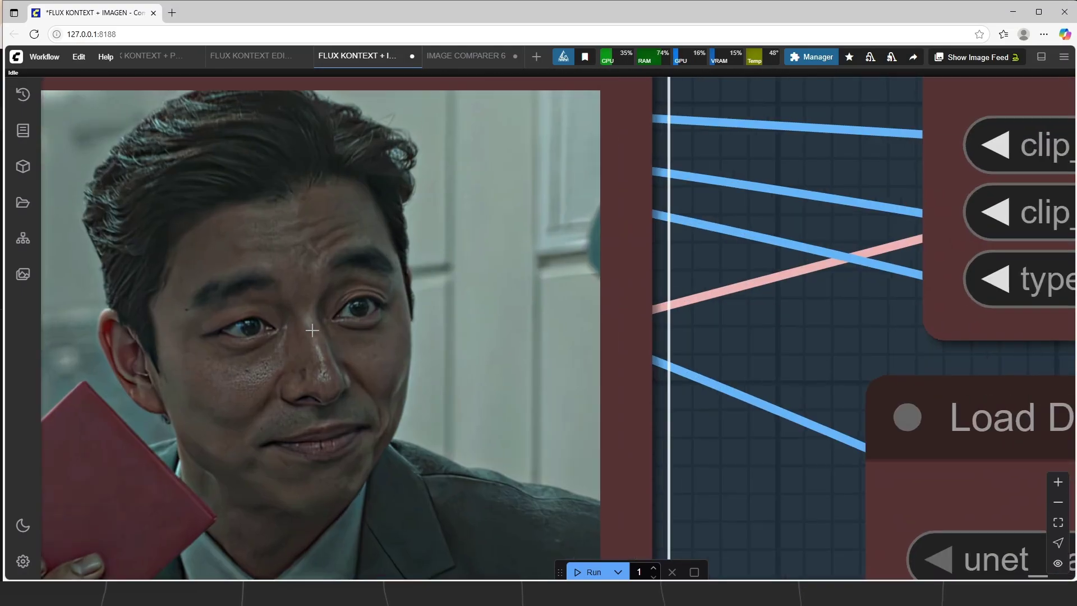
Step: Compare the source photo with the generated Squid Game poster in the main workflow's Image Comparer
scroll(318, 313, down, 6)
scroll(542, 308, down, 6)
scroll(745, 306, up, 10)
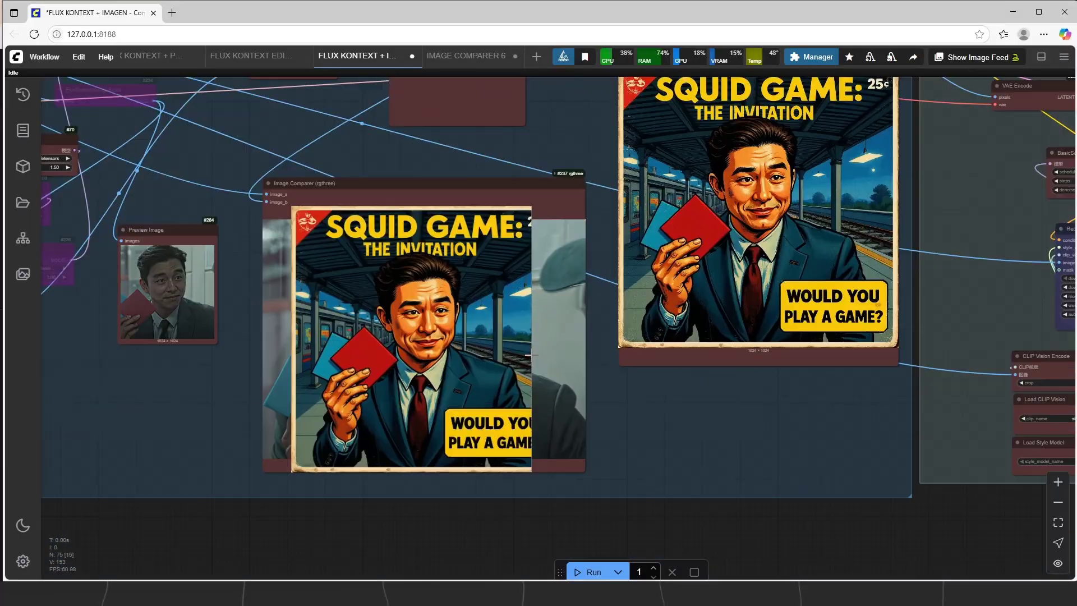
scroll(808, 306, down, 1)
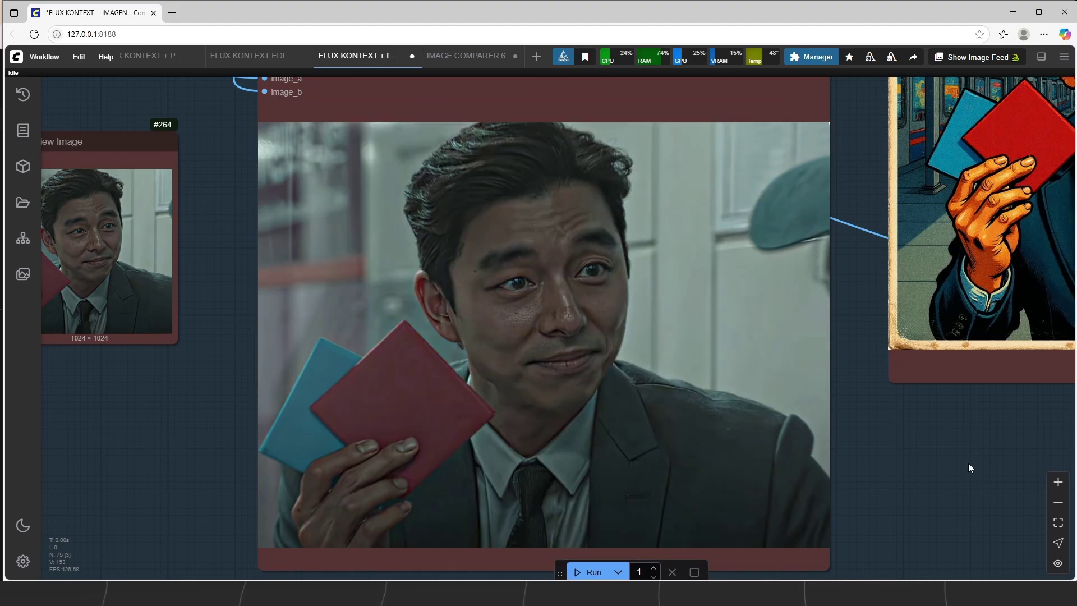
drag(953, 464, 942, 466)
scroll(652, 421, down, 10)
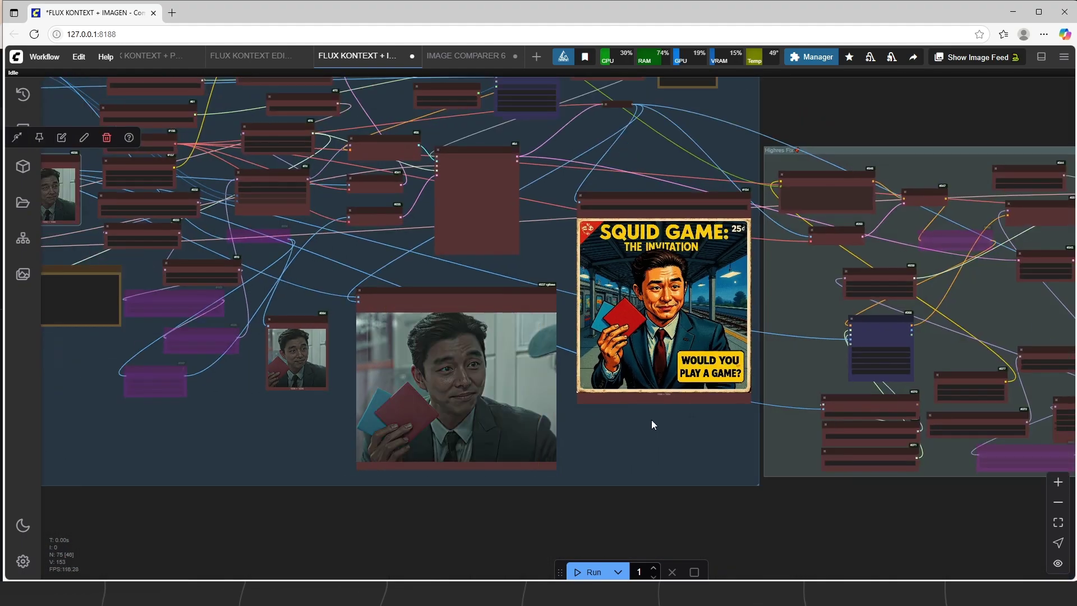
Step: Examine the Highres Fix group's nodes, from prompt encoding, upscaling and model loaders to its poster comparison
drag(648, 426, 261, 448)
scroll(948, 404, up, 4)
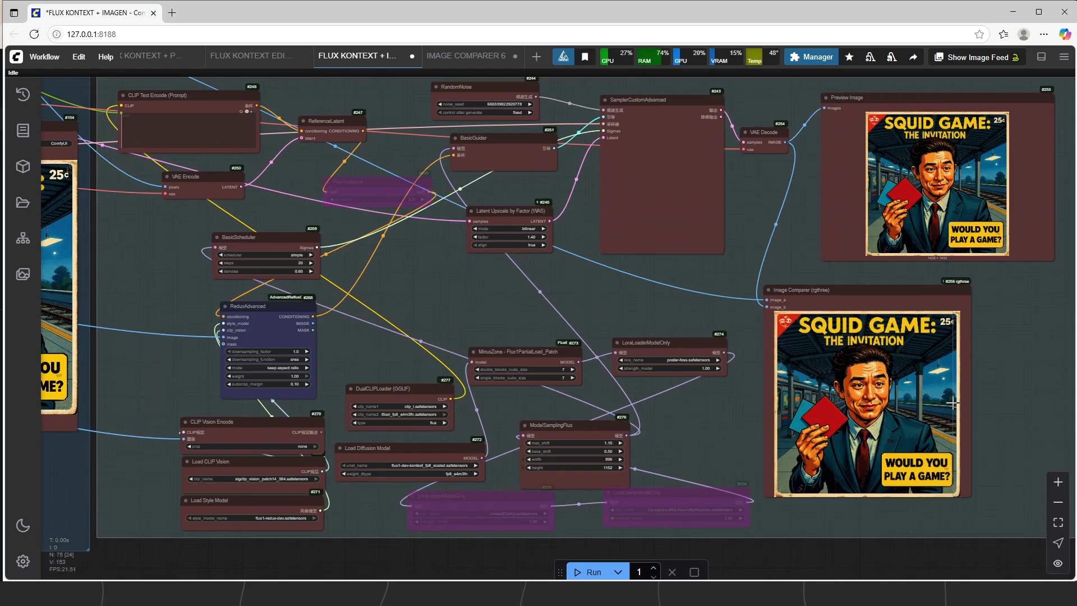
scroll(841, 465, down, 4)
scroll(376, 190, up, 5)
scroll(351, 196, down, 10)
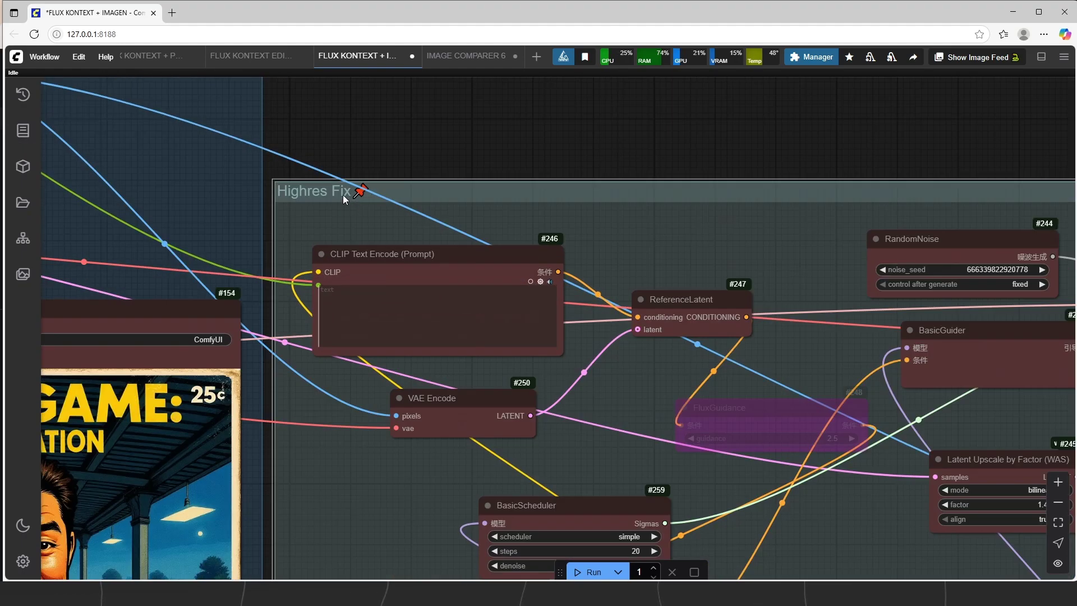
scroll(469, 339, up, 12)
scroll(449, 341, down, 5)
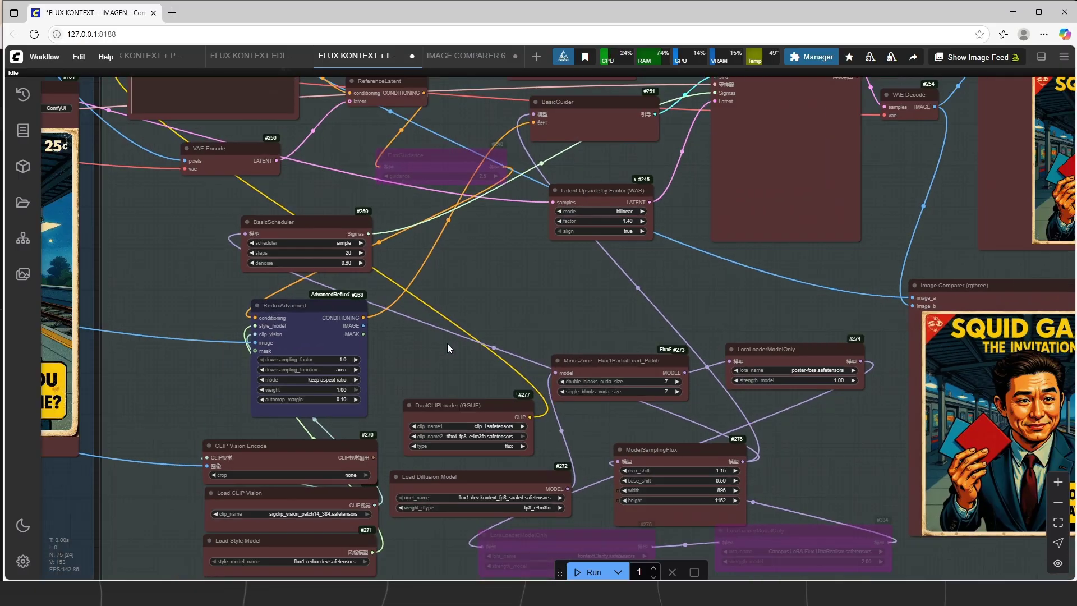
scroll(530, 473, up, 5)
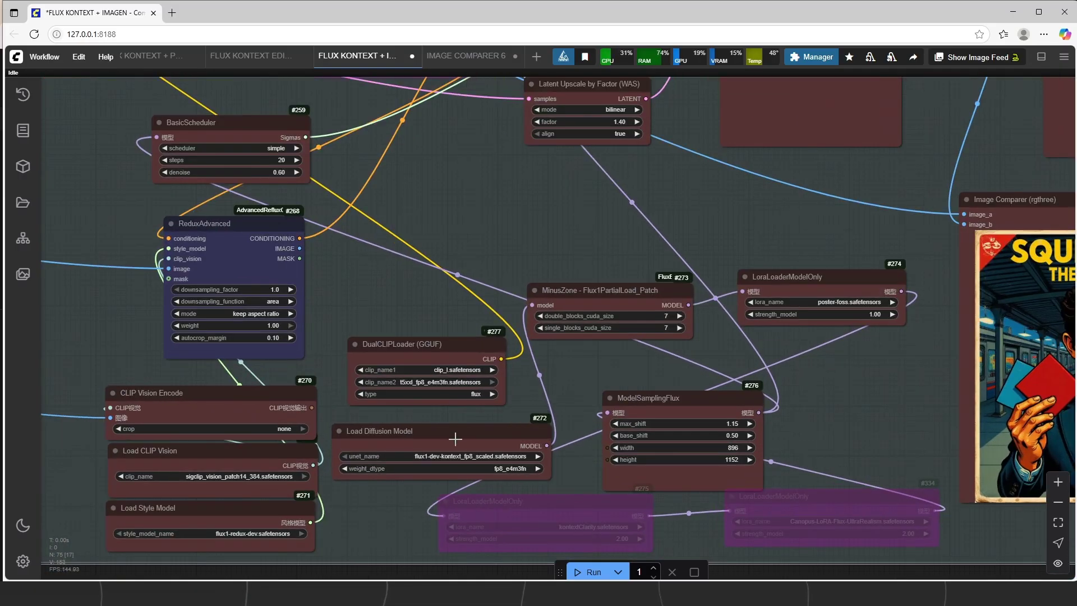
drag(454, 438, 462, 429)
scroll(798, 314, up, 2)
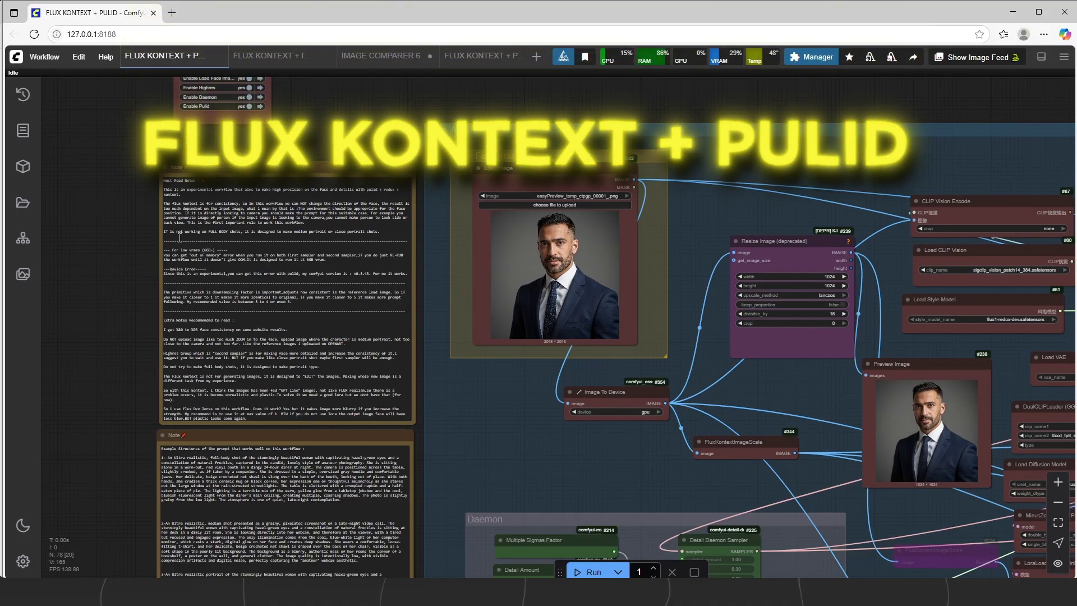
Step: Read the must-read note beside the Load Face Image group in the FLUX KONTEXT + PULID workflow
scroll(154, 211, up, 1)
scroll(154, 212, up, 4)
scroll(287, 218, down, 5)
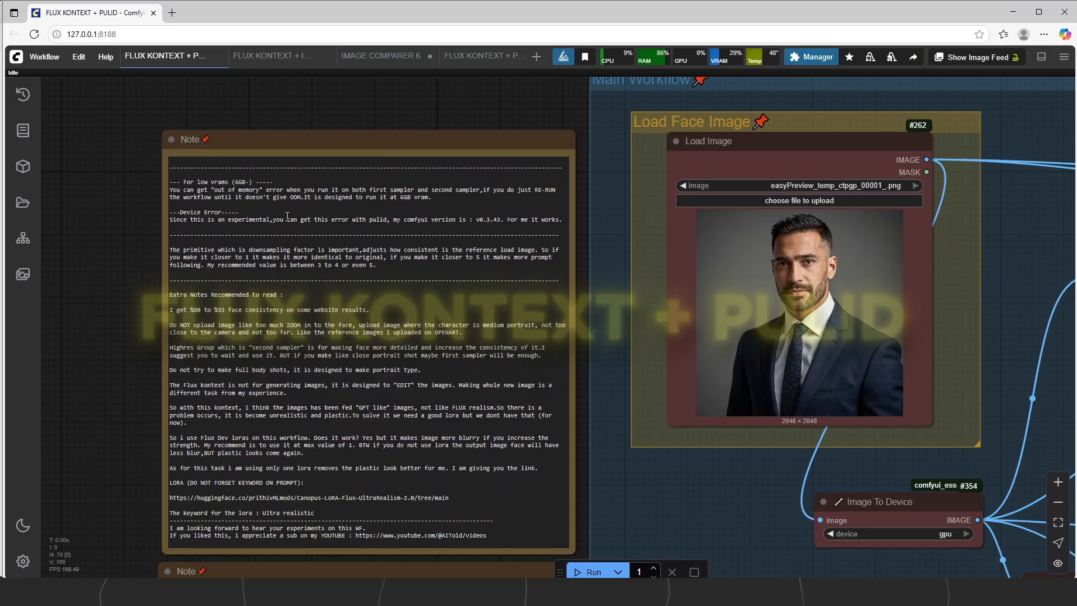
scroll(288, 218, up, 2)
click(287, 219)
scroll(287, 219, down, 2)
scroll(280, 230, up, 5)
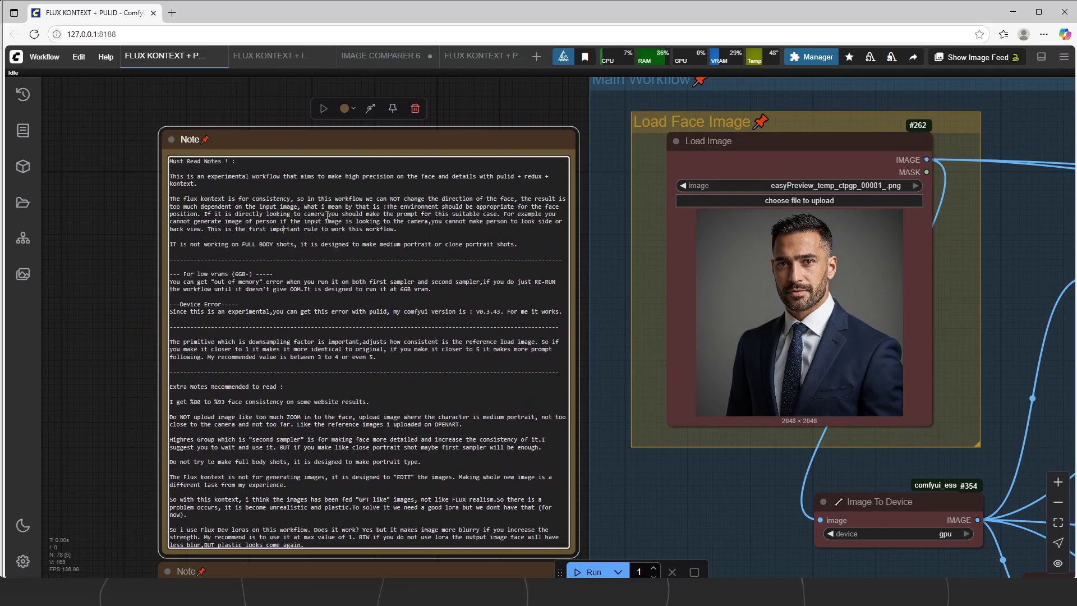
Step: Read the rest of the must-read note, from the low-VRAM advice to the LoRA link and its keyword
scroll(335, 213, down, 3)
click(104, 268)
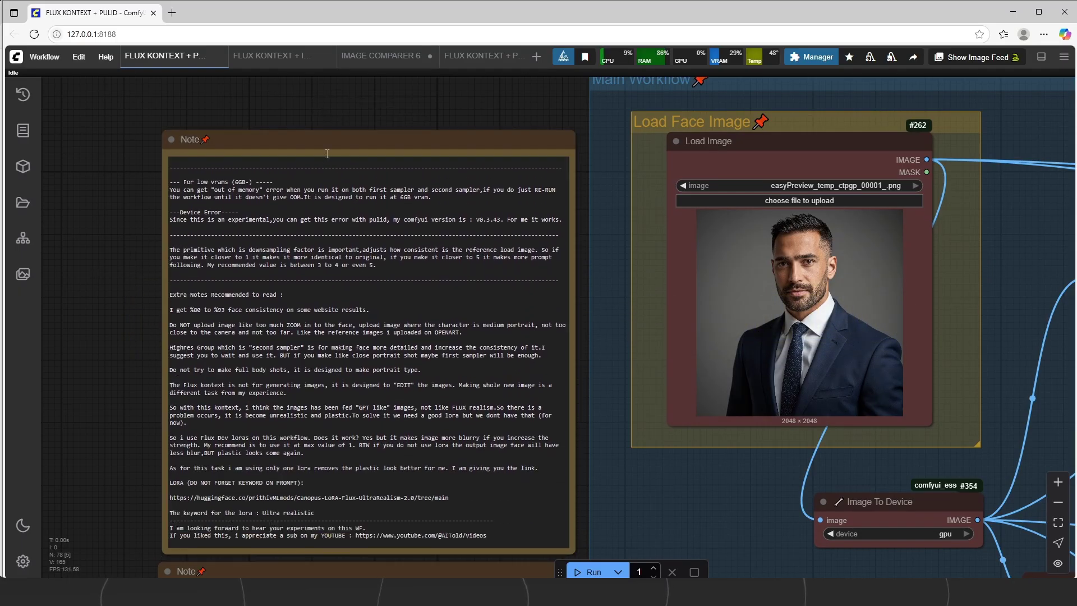
scroll(287, 103, down, 6)
scroll(257, 441, down, 3)
Step: Read the example prompt structures in the note directly below the must-read note
drag(128, 491, 130, 419)
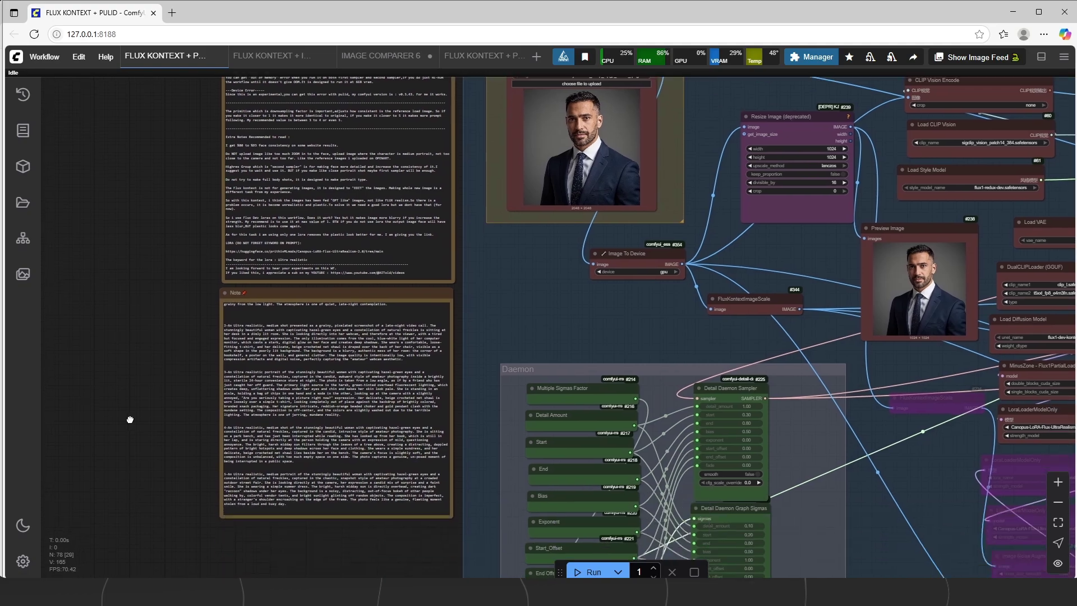
scroll(208, 460, up, 4)
scroll(290, 328, up, 4)
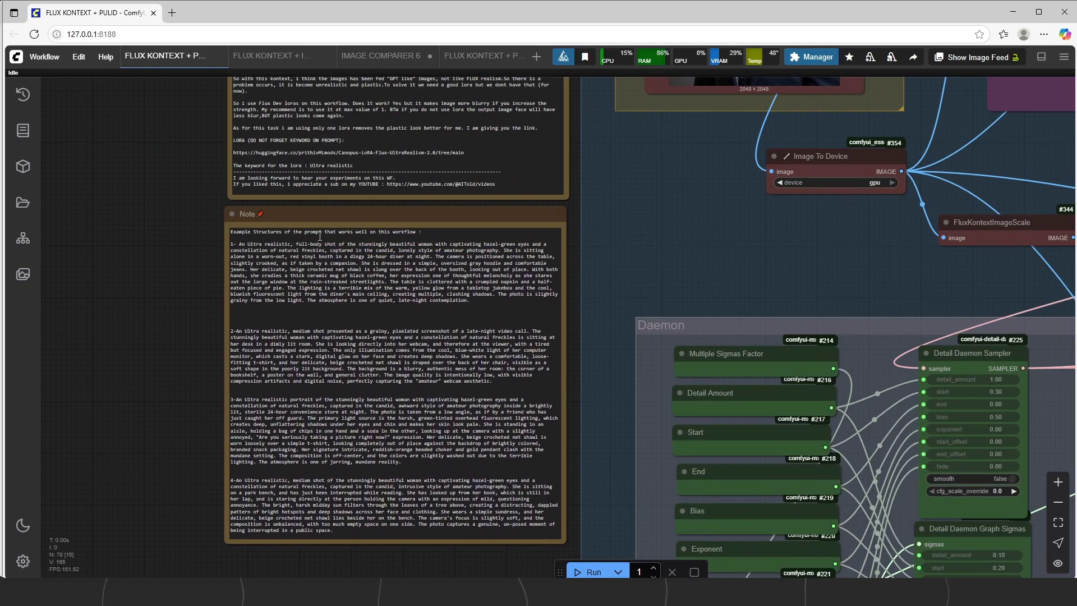
scroll(106, 418, down, 5)
scroll(270, 288, up, 6)
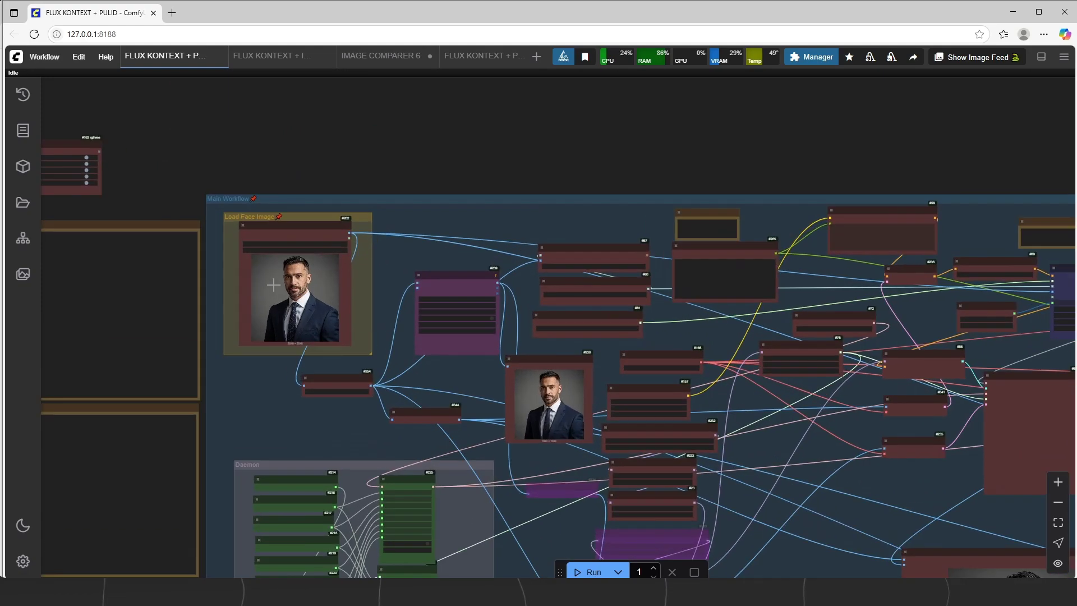
Step: Inspect the facial details of the suited man's portrait in the Load Face Image group
scroll(271, 287, up, 10)
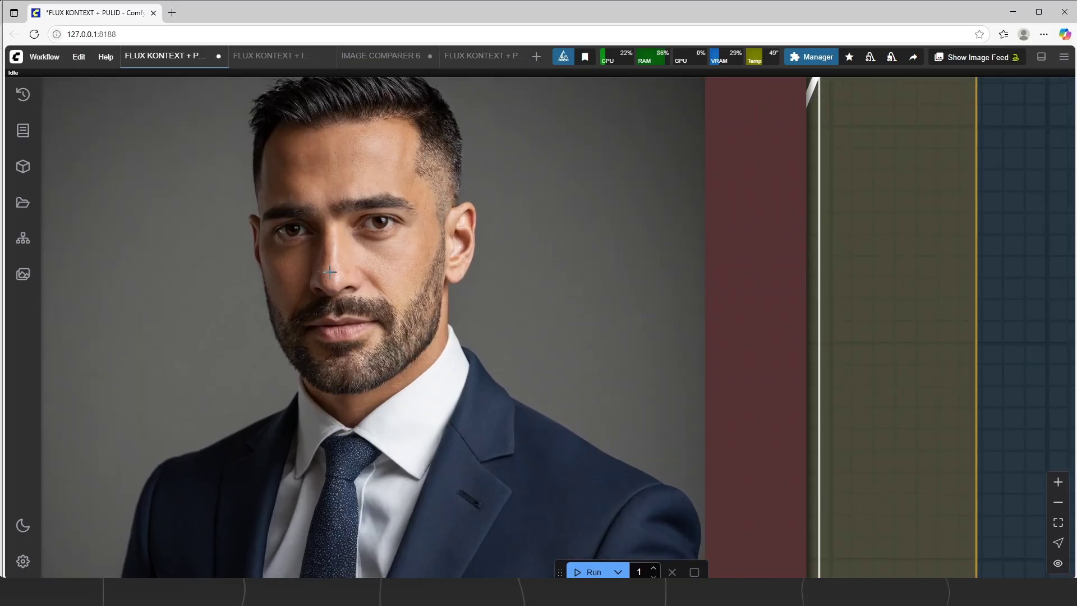
scroll(334, 186, up, 4)
scroll(358, 214, down, 5)
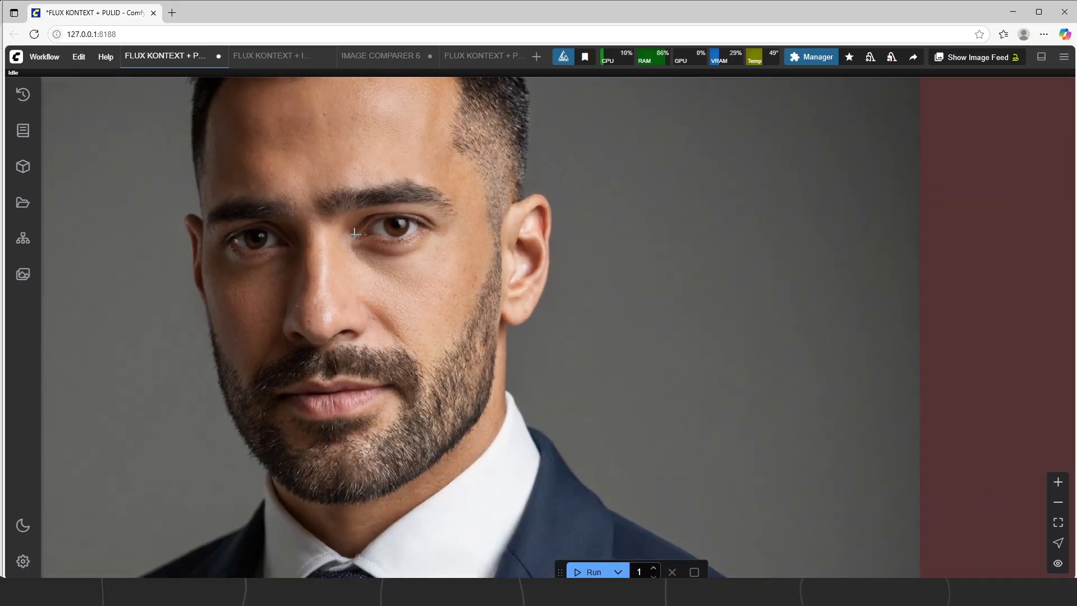
scroll(367, 305, down, 8)
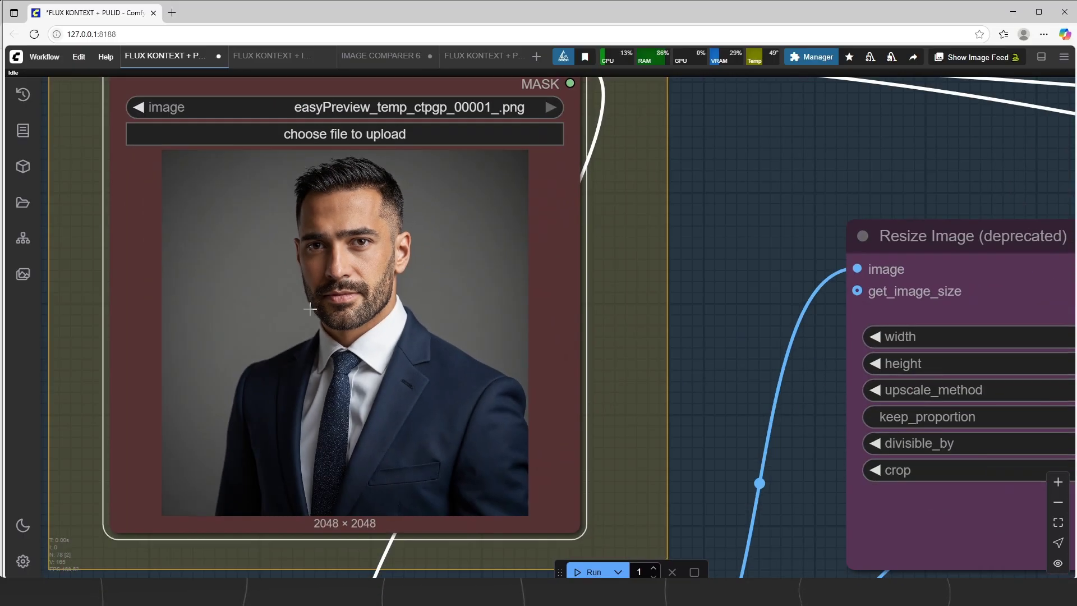
scroll(205, 271, down, 10)
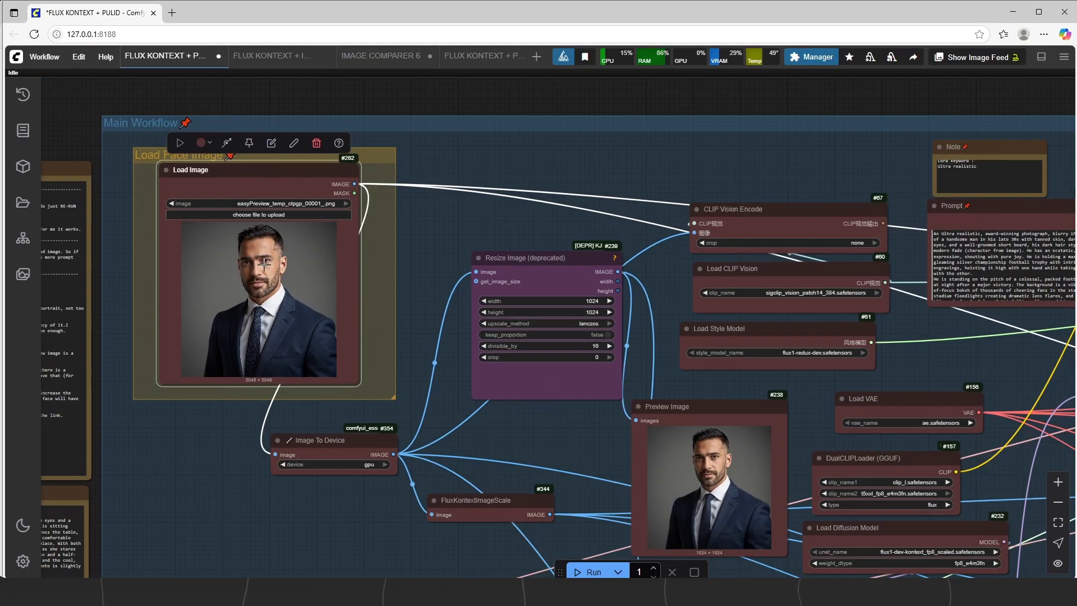
Step: Read the football trophy selfie prompt in the Prompt node beneath the LoRA keyword note, highlighting part of its background description
scroll(958, 260, up, 5)
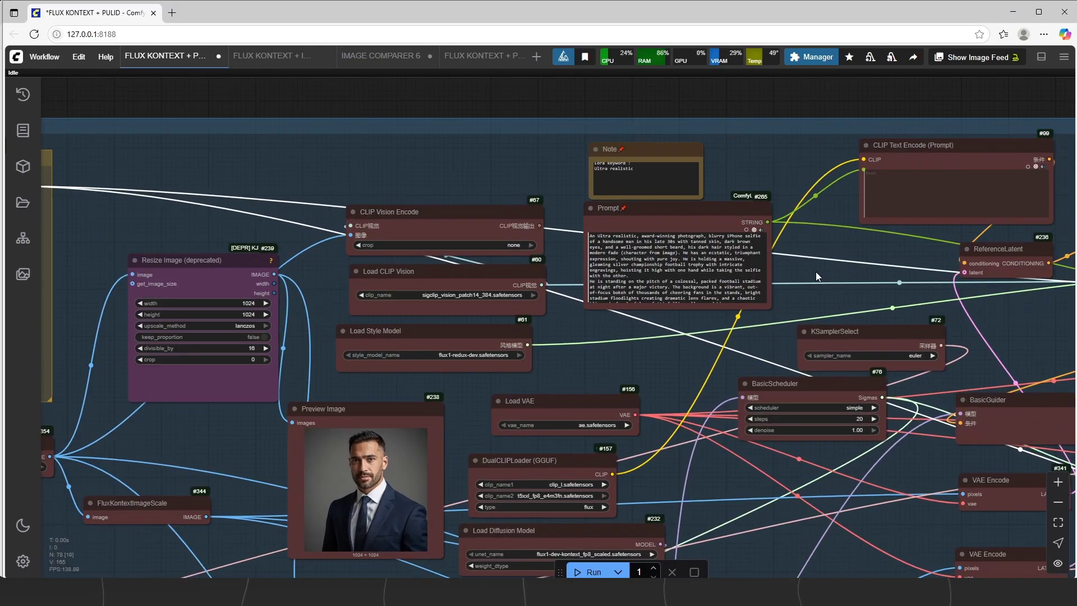
scroll(737, 252, up, 5)
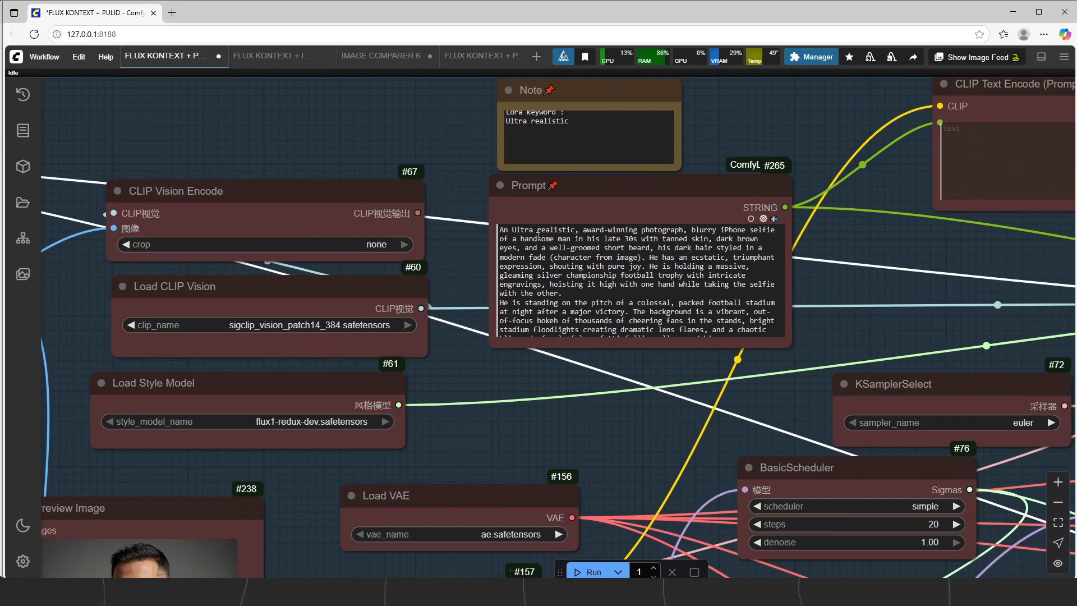
scroll(741, 252, down, 2)
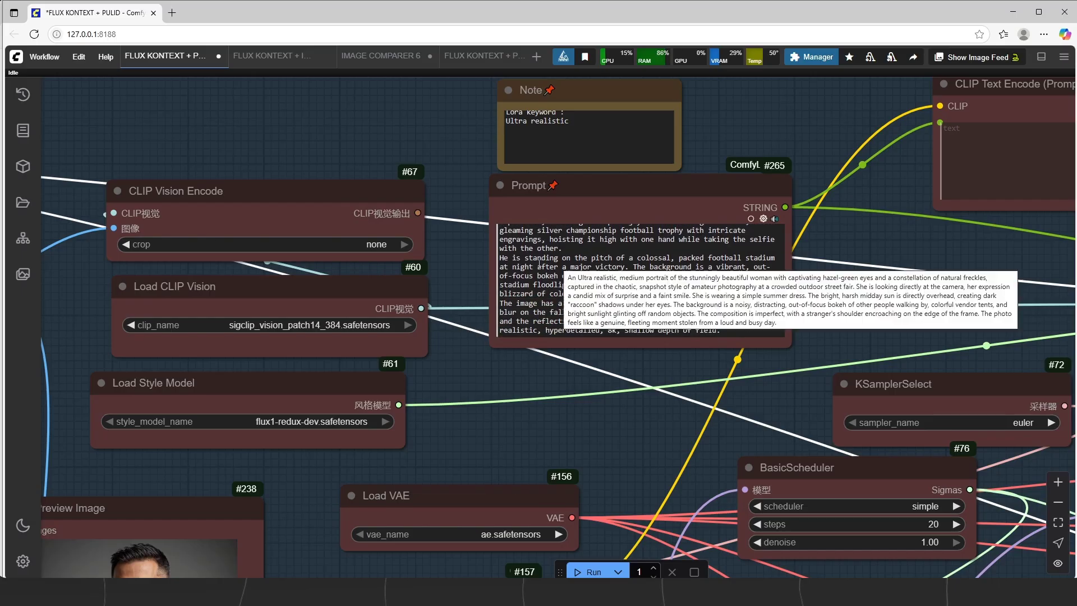
drag(578, 259, 751, 259)
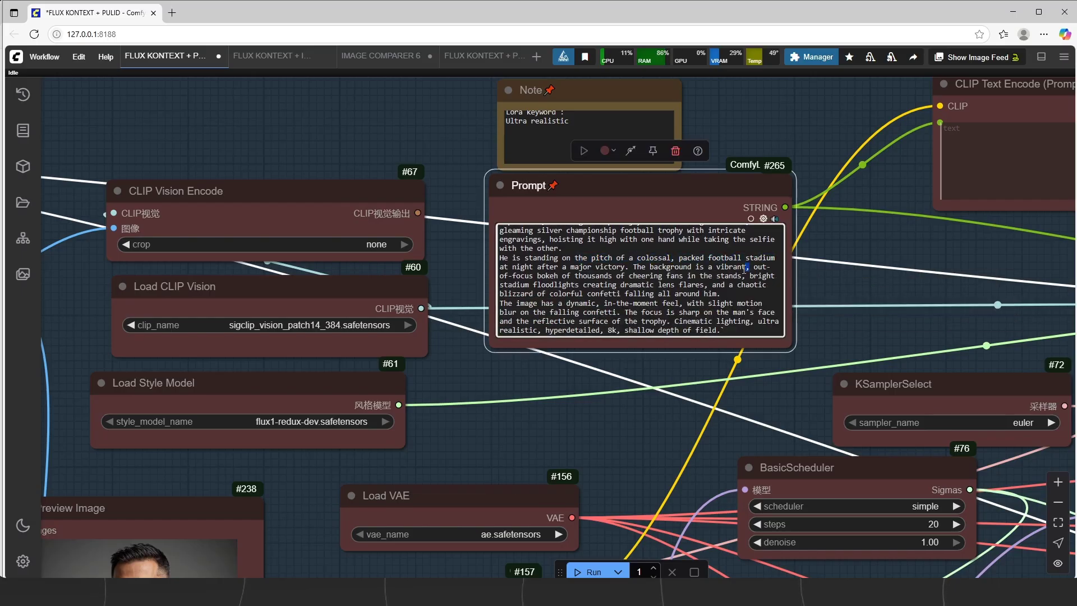
scroll(463, 167, down, 10)
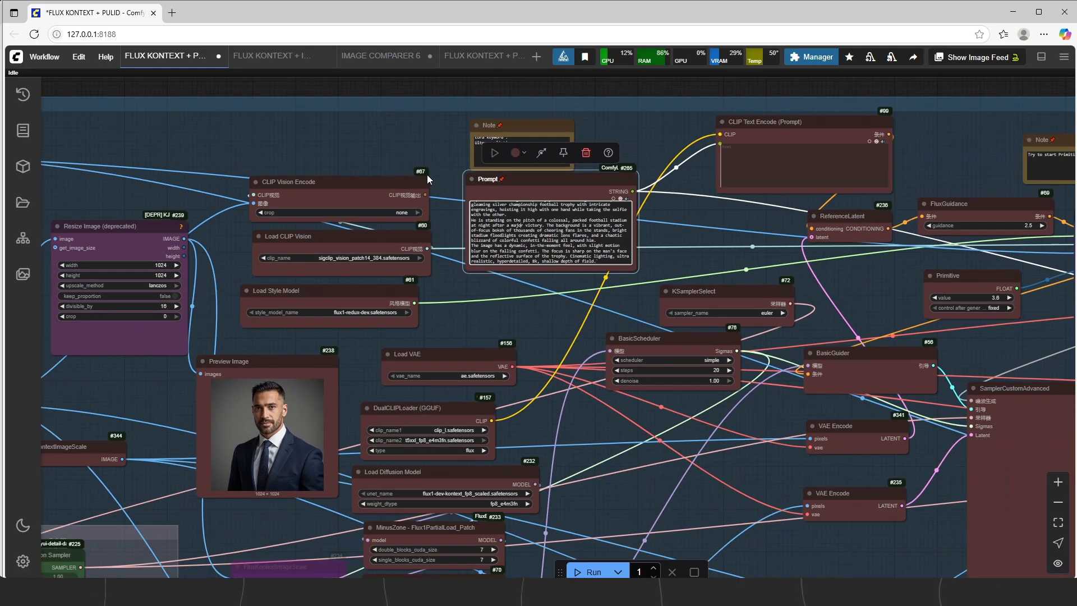
Step: Compare the generated trophy image with the source portrait in the main workflow's Image Comparer
scroll(867, 509, up, 6)
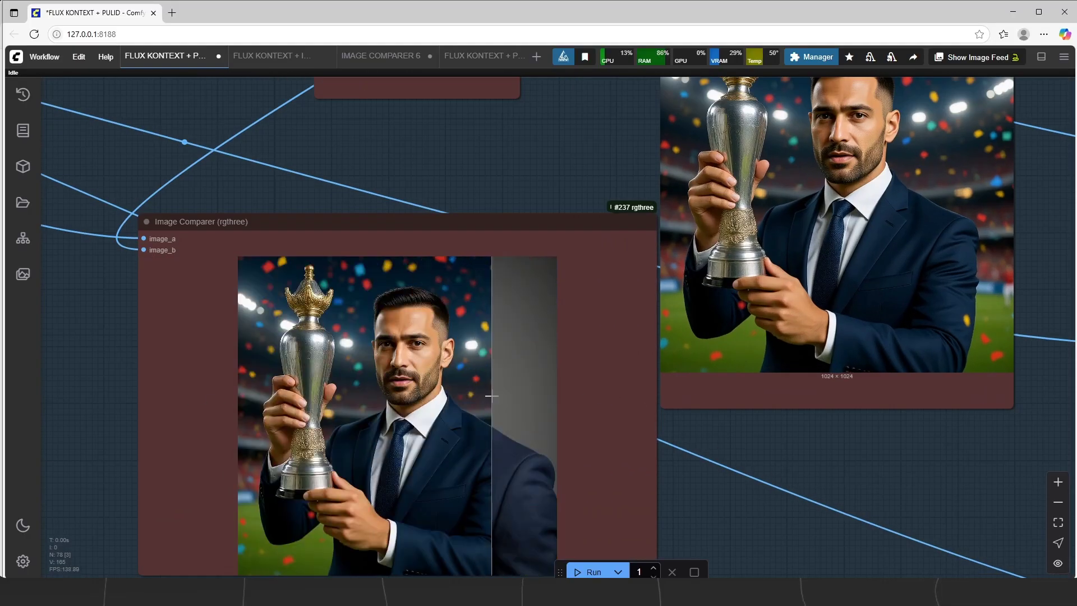
scroll(253, 369, up, 7)
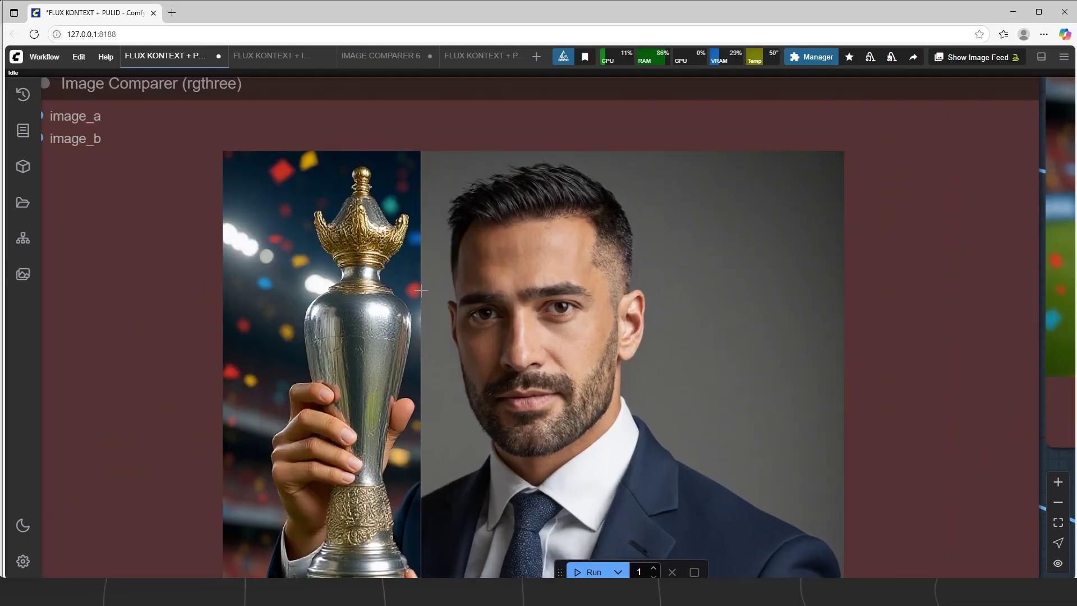
scroll(426, 327, up, 4)
scroll(915, 296, down, 6)
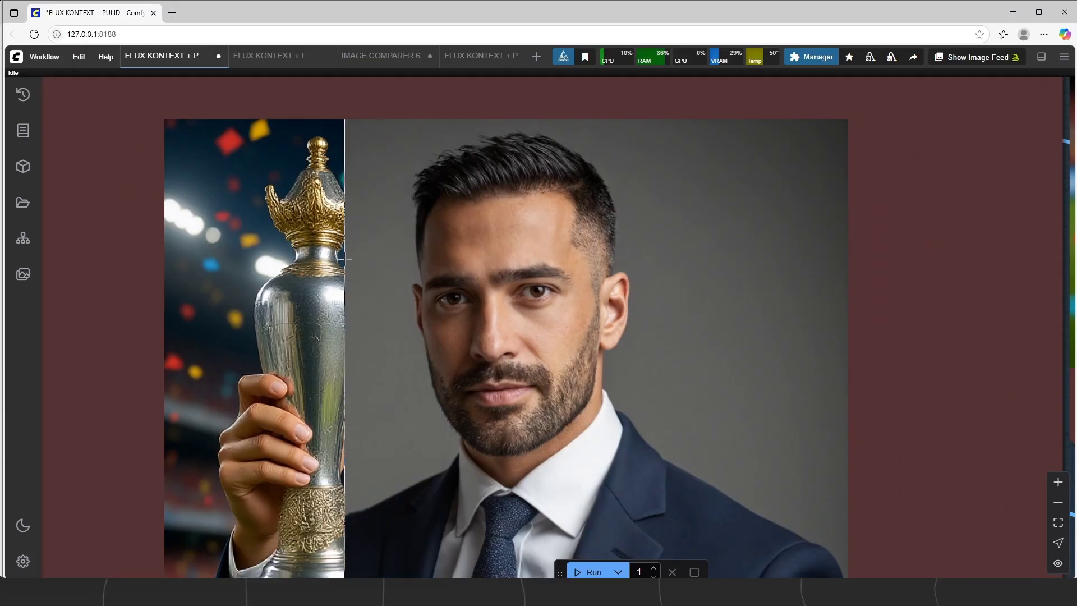
scroll(819, 415, down, 8)
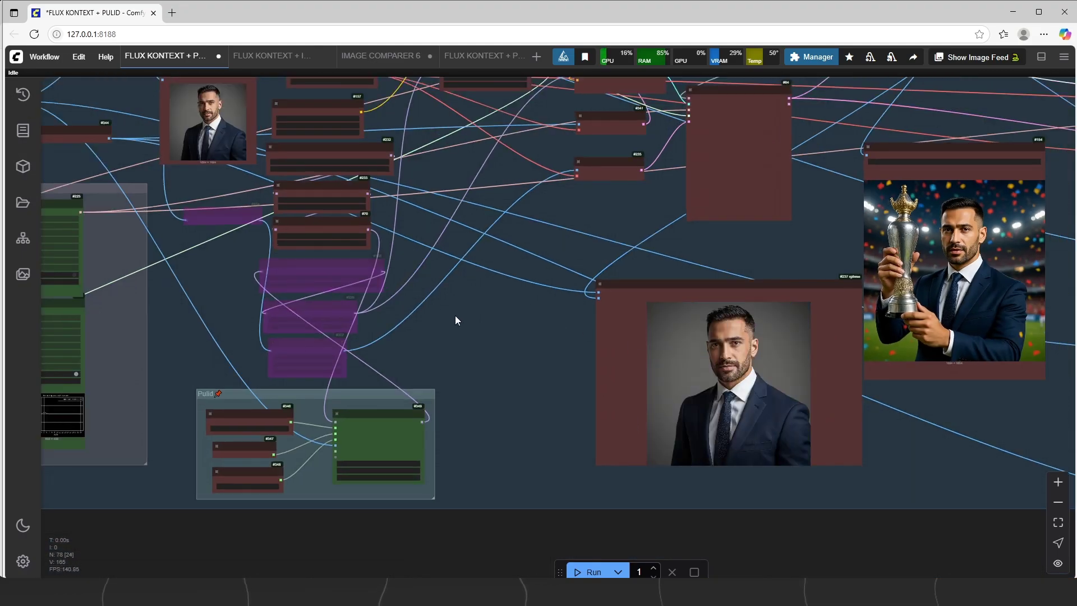
Step: Examine the Pulid group's nodes and shift the Apply PuLID Flux node slightly toward its loader nodes
scroll(224, 392, up, 8)
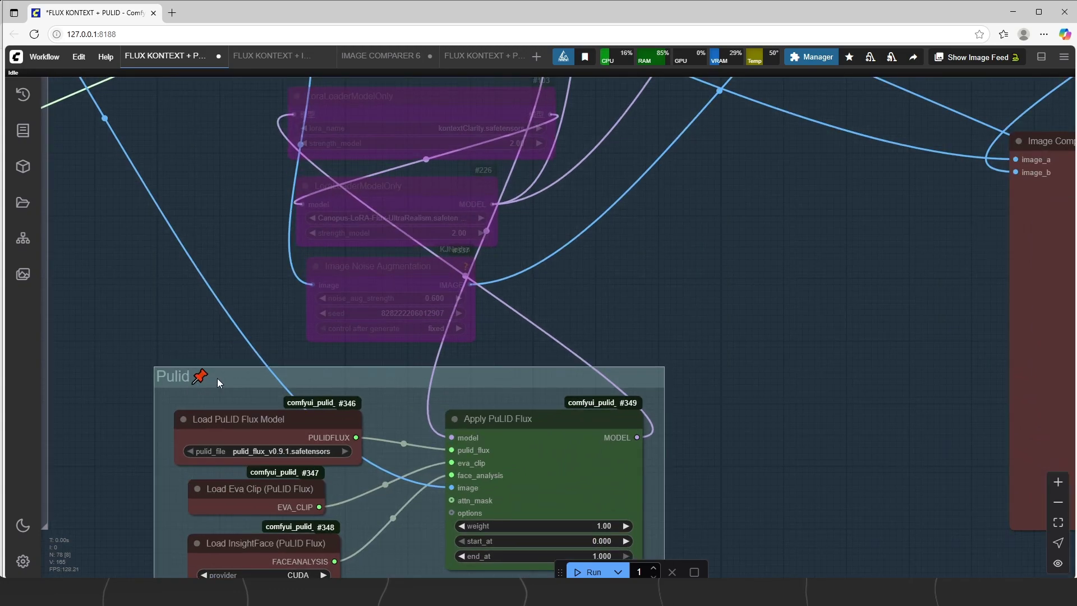
click(217, 378)
scroll(295, 369, down, 3)
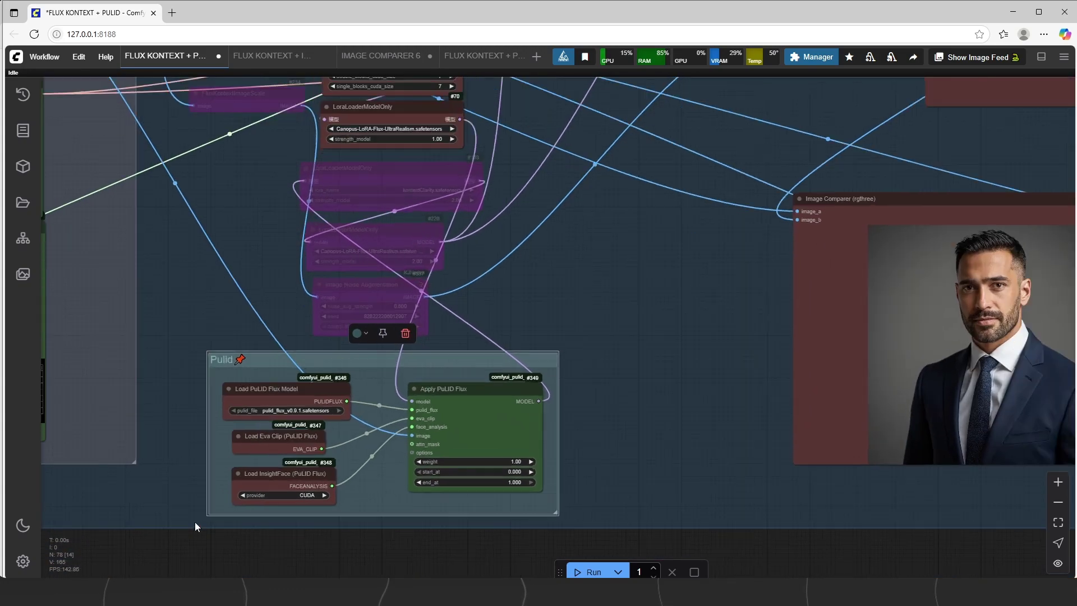
scroll(196, 522, up, 4)
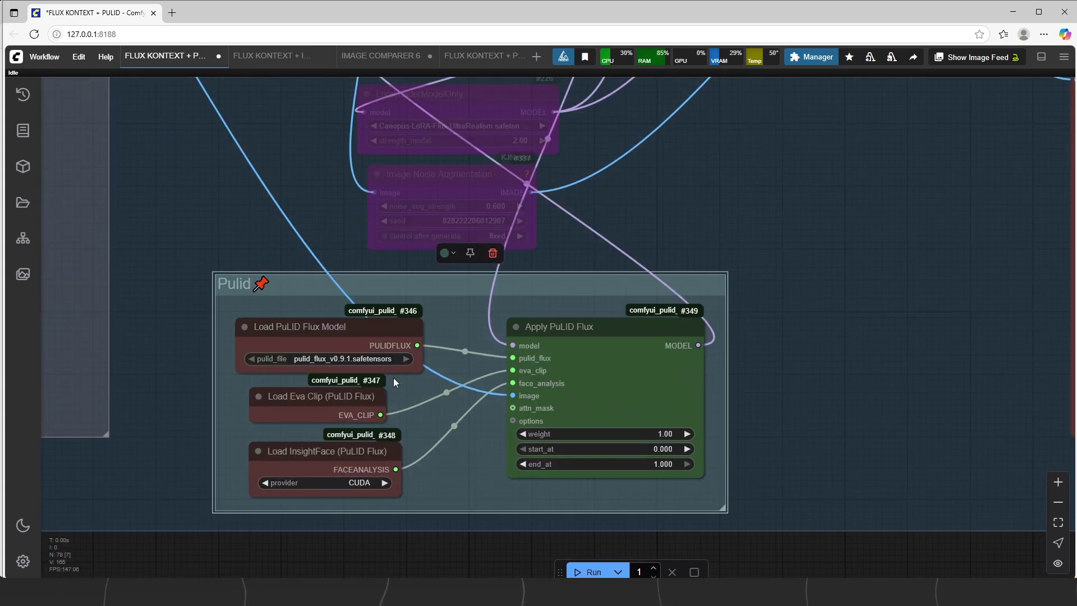
drag(634, 353, 628, 353)
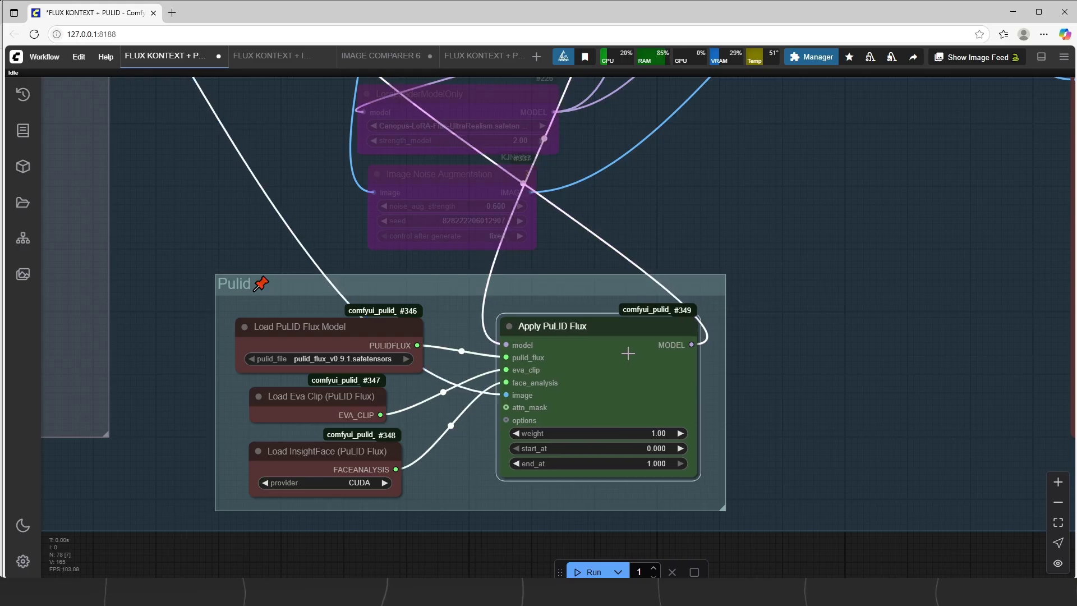
click(709, 506)
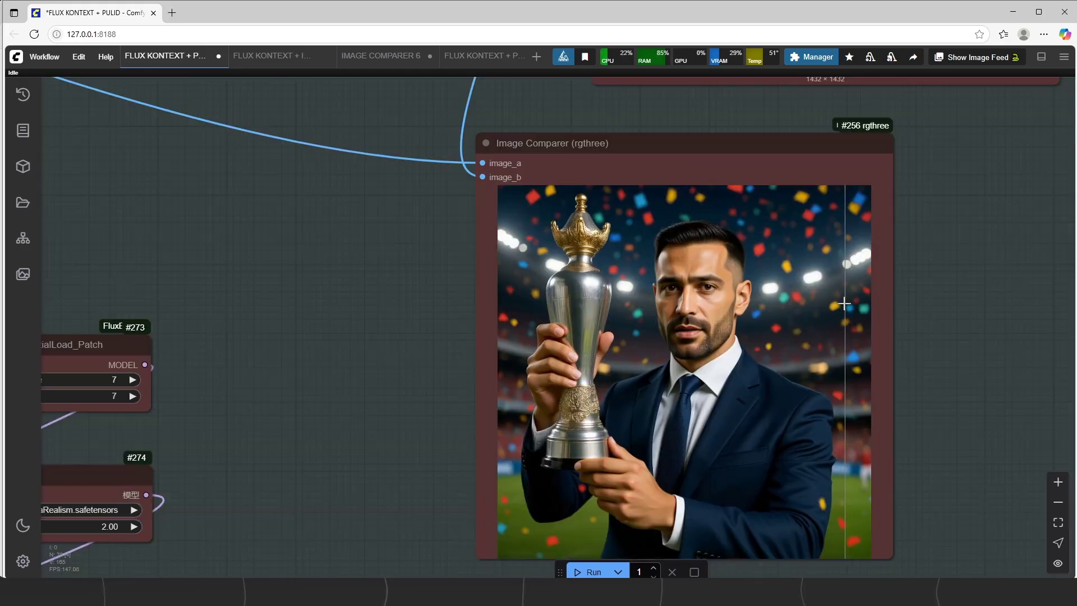
Step: Compare the trophy, hand and face details of the two trophy images in the second sampler's Image Comparer
scroll(846, 305, up, 16)
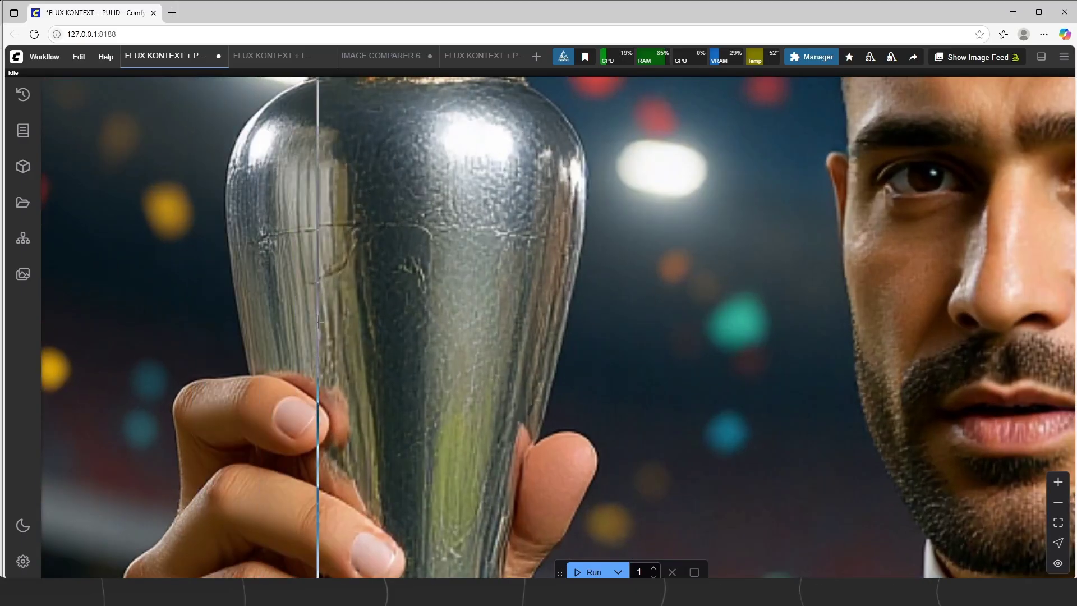
scroll(297, 314, down, 4)
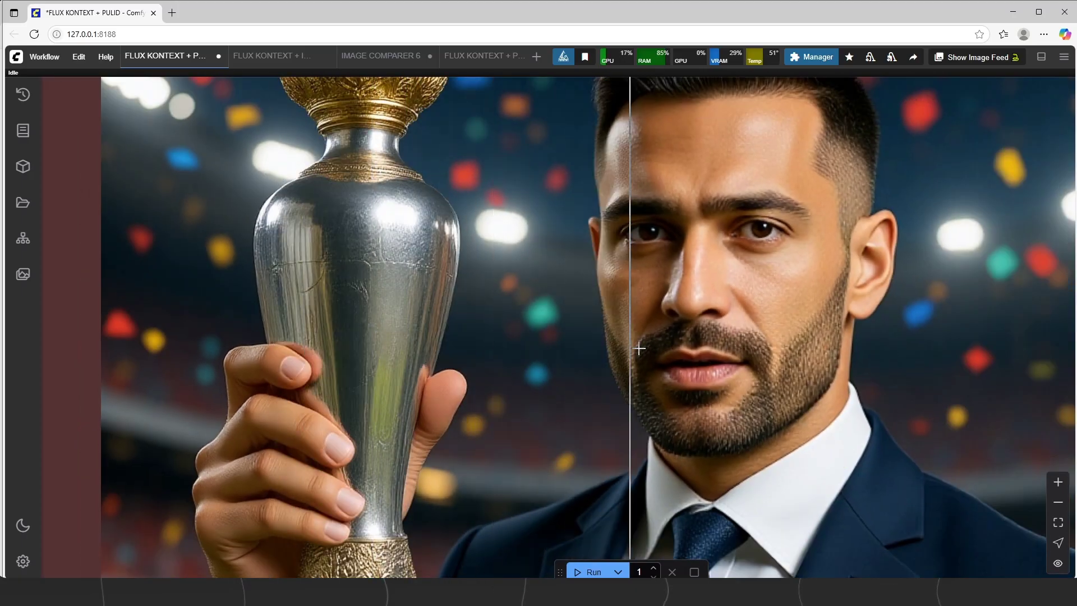
scroll(802, 258, up, 5)
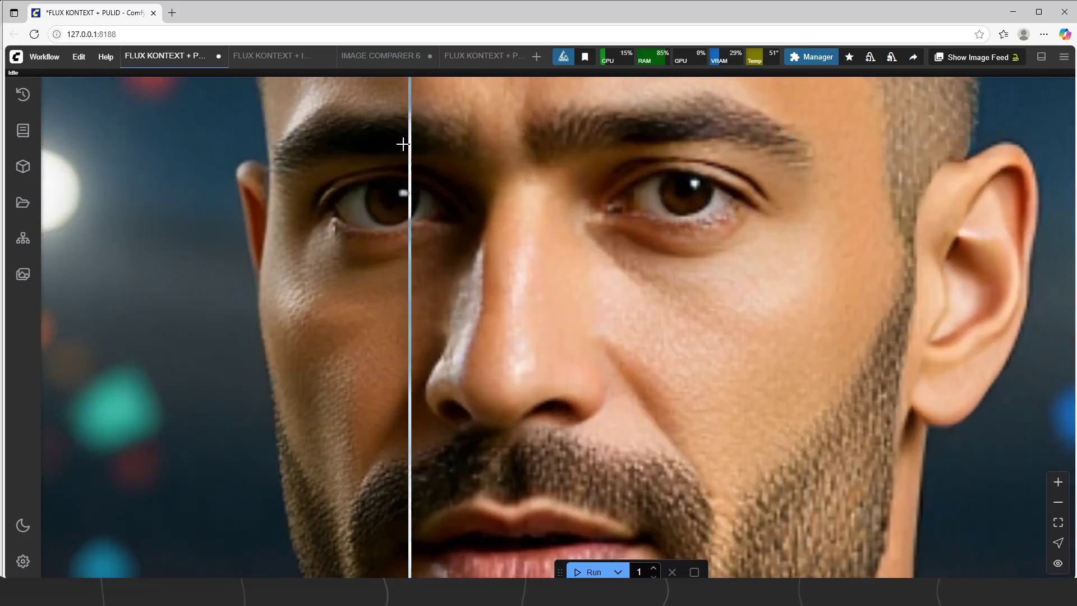
scroll(853, 336, down, 3)
scroll(898, 325, down, 3)
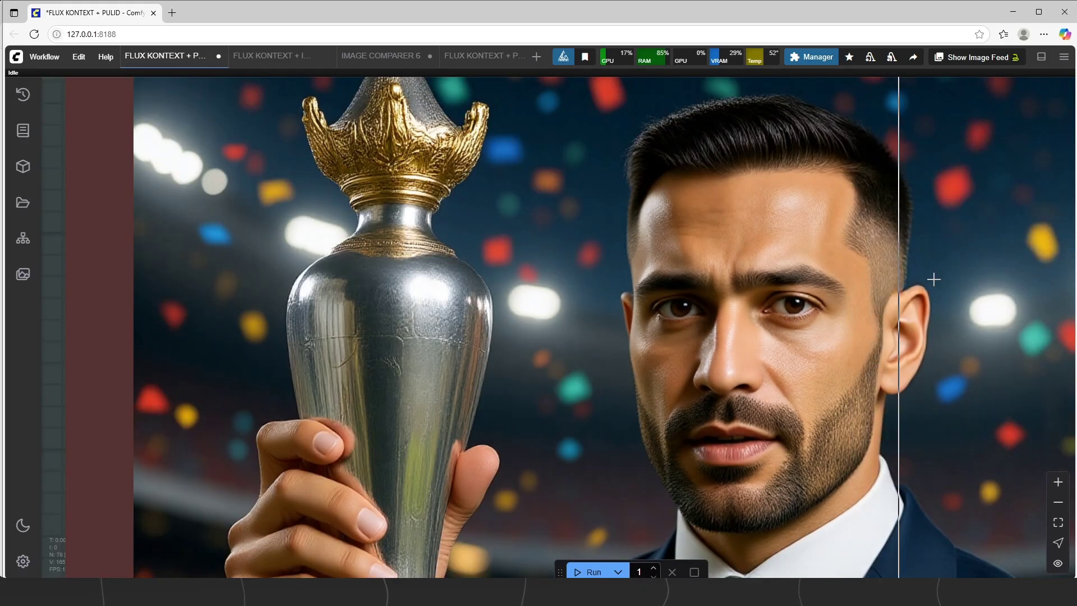
scroll(933, 225, up, 3)
scroll(567, 224, down, 5)
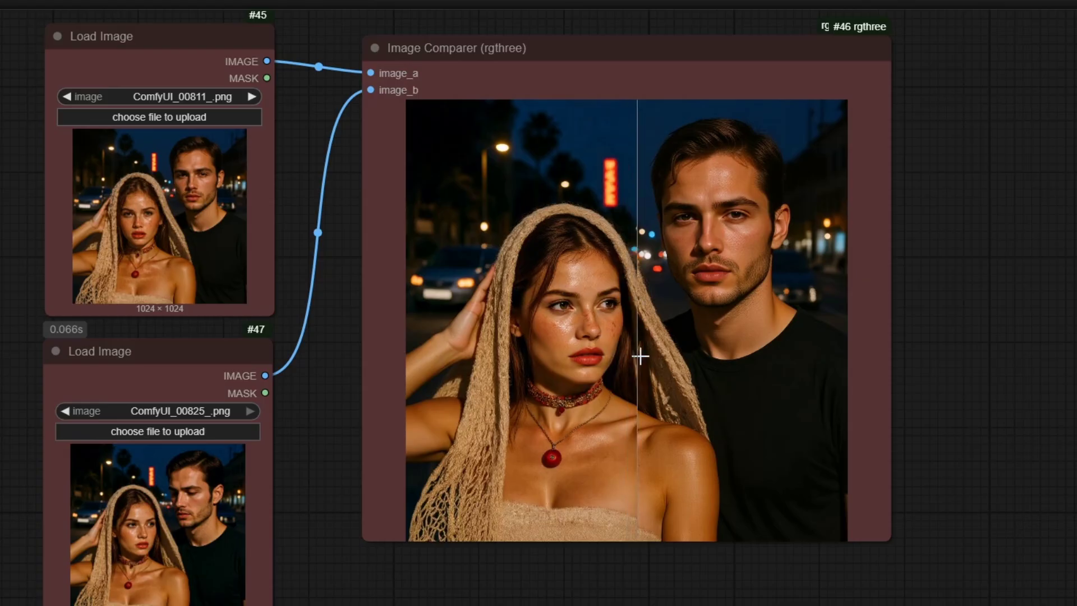
Step: Compare the original couple photo with its PuLID face-edited version in the Image Comparer
scroll(639, 356, up, 1)
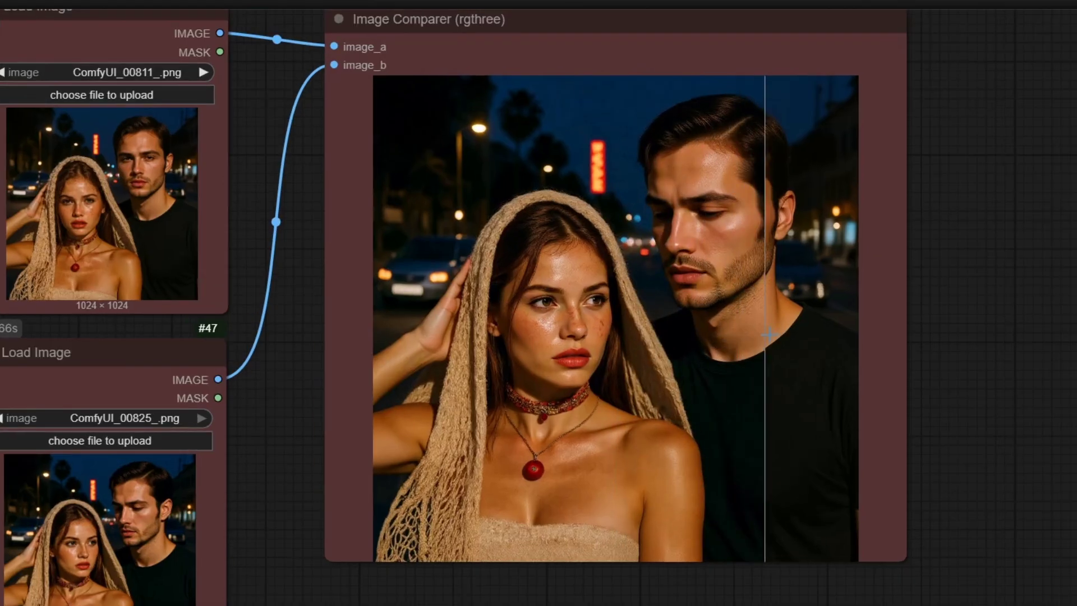
scroll(768, 335, up, 3)
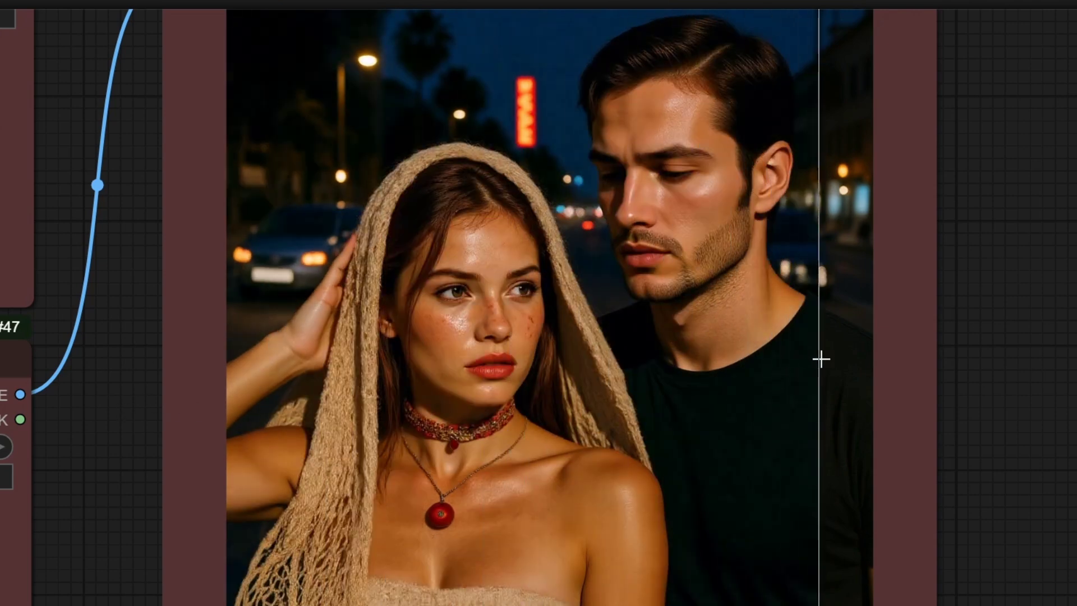
scroll(811, 257, down, 3)
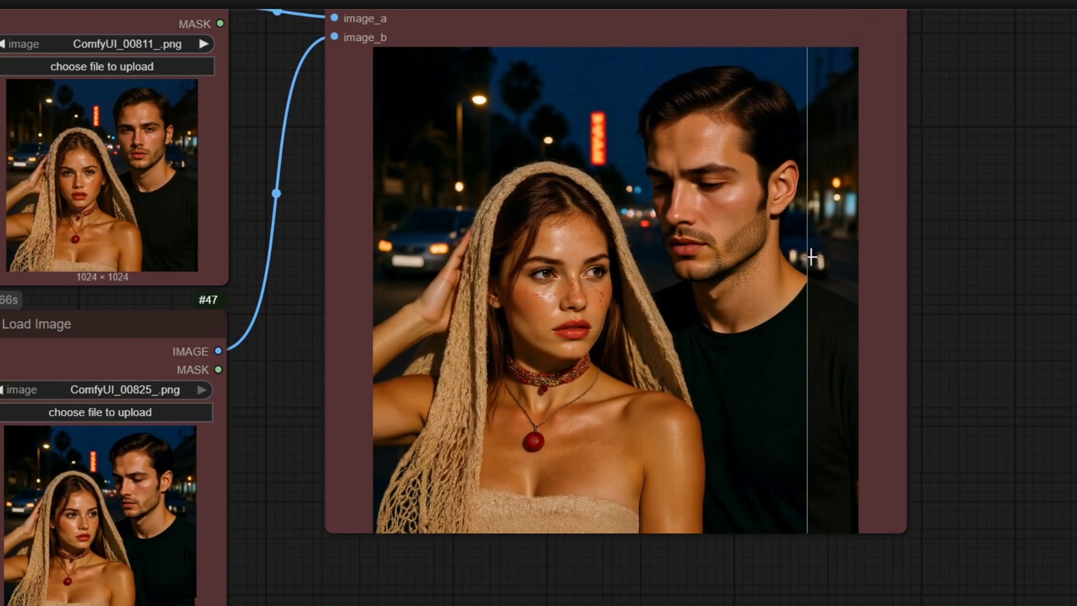
scroll(860, 191, up, 2)
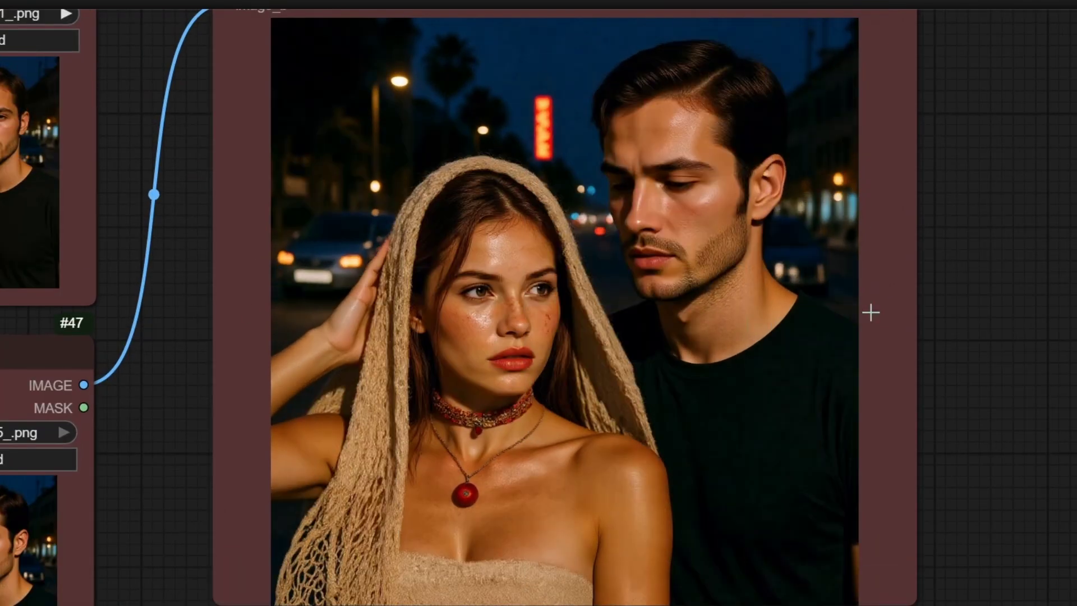
scroll(875, 331, down, 3)
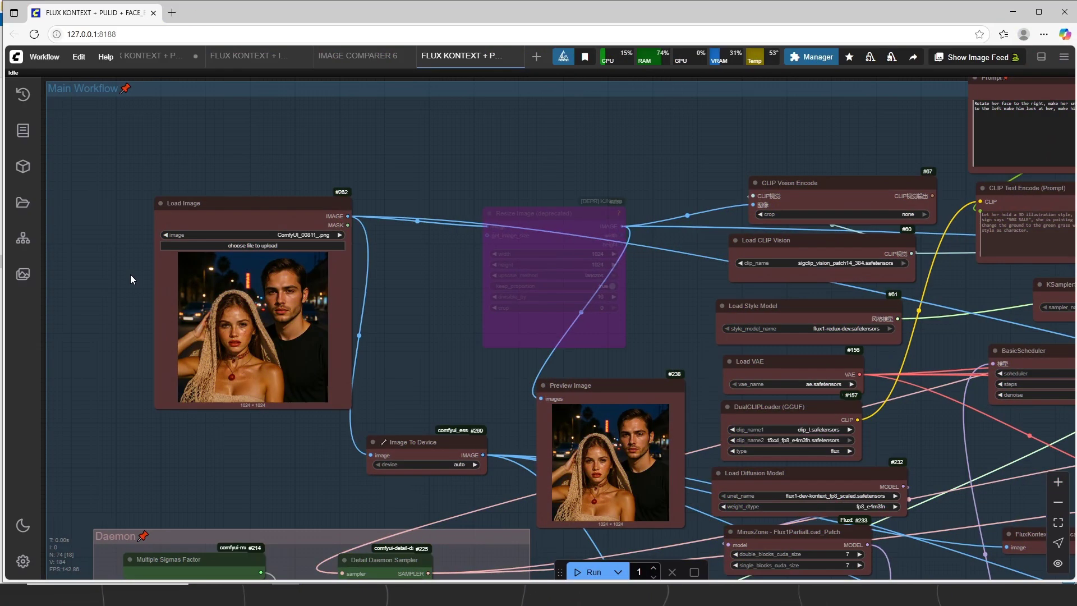
Step: Examine the face edit workflow's couple image in Load Image and read the face-rotation and smile instructions in its Prompt node
scroll(243, 315, up, 1)
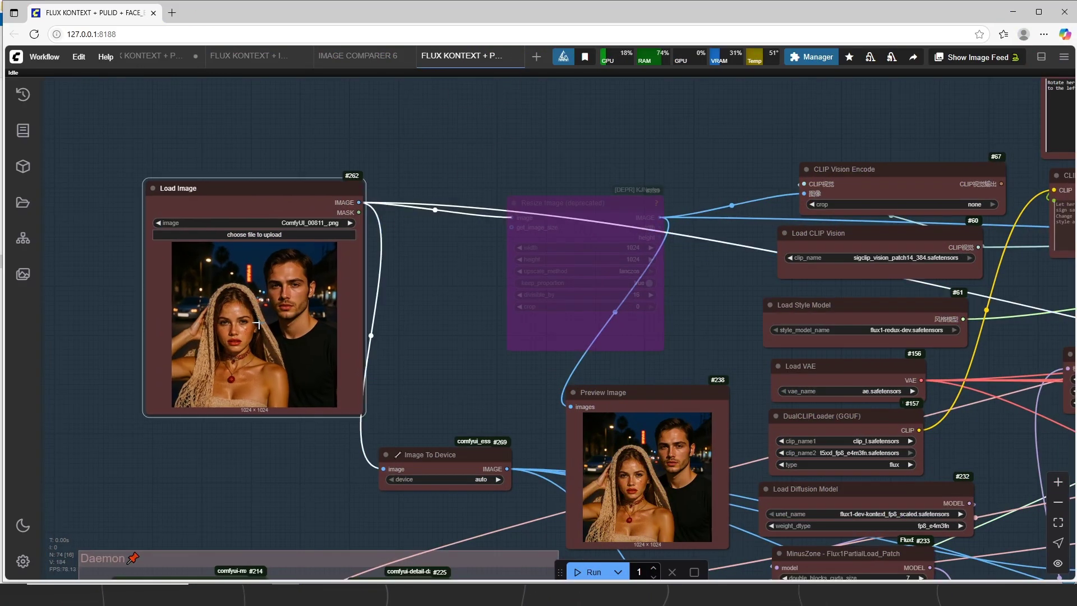
scroll(185, 325, down, 7)
scroll(795, 228, up, 6)
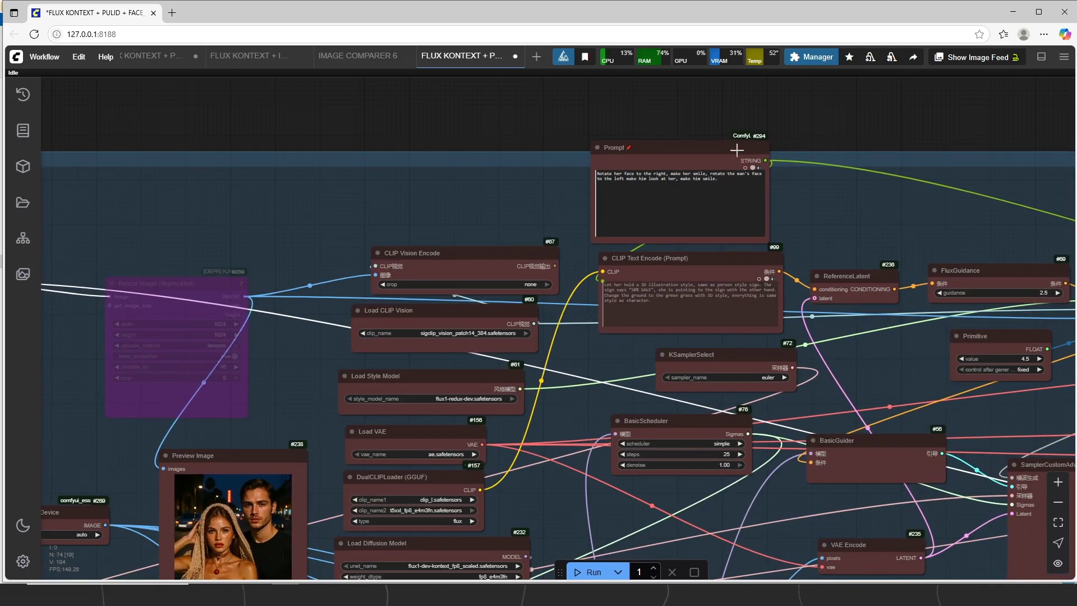
scroll(734, 148, up, 10)
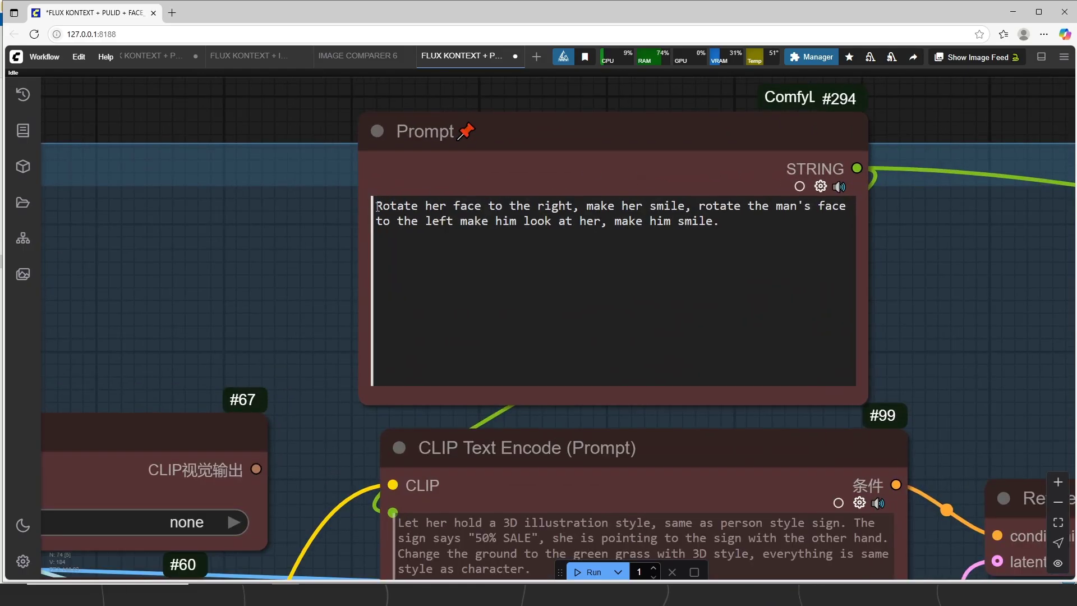
Step: Read the face-rotation instructions in the Prompt node, then examine the Highres group's nodes and the Pulid group's loader and Apply PuLID Flux nodes
drag(377, 207, 519, 205)
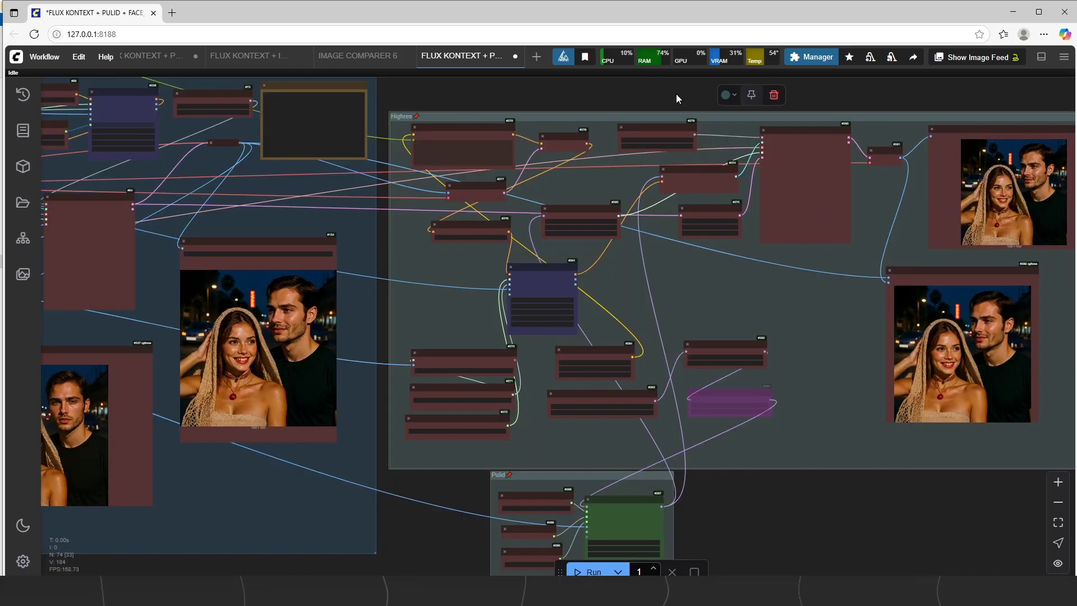
drag(622, 101, 465, 102)
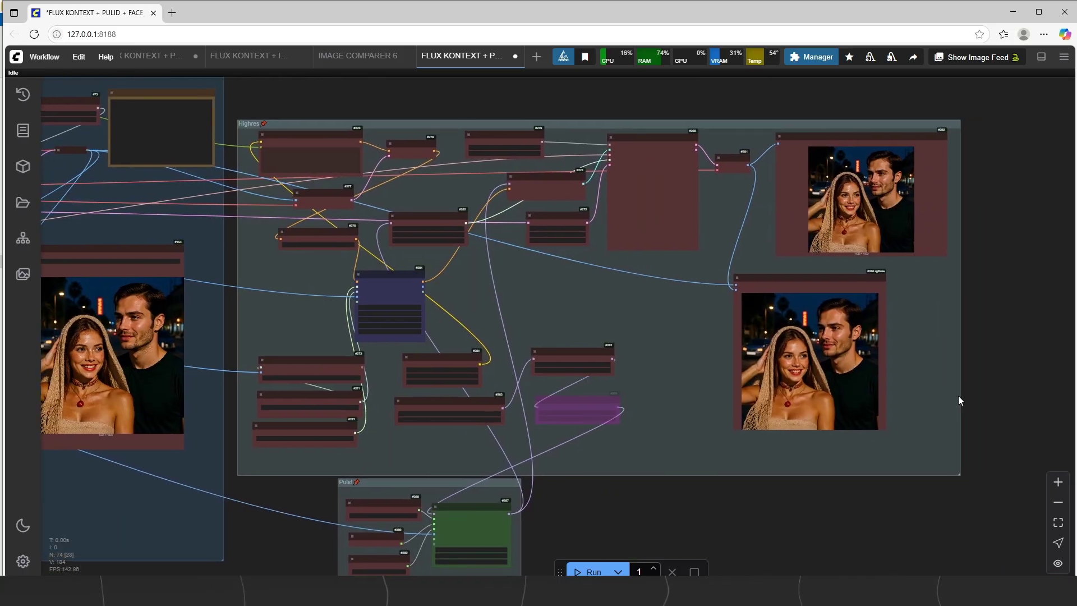
scroll(611, 413, up, 7)
scroll(527, 177, down, 6)
scroll(369, 469, up, 6)
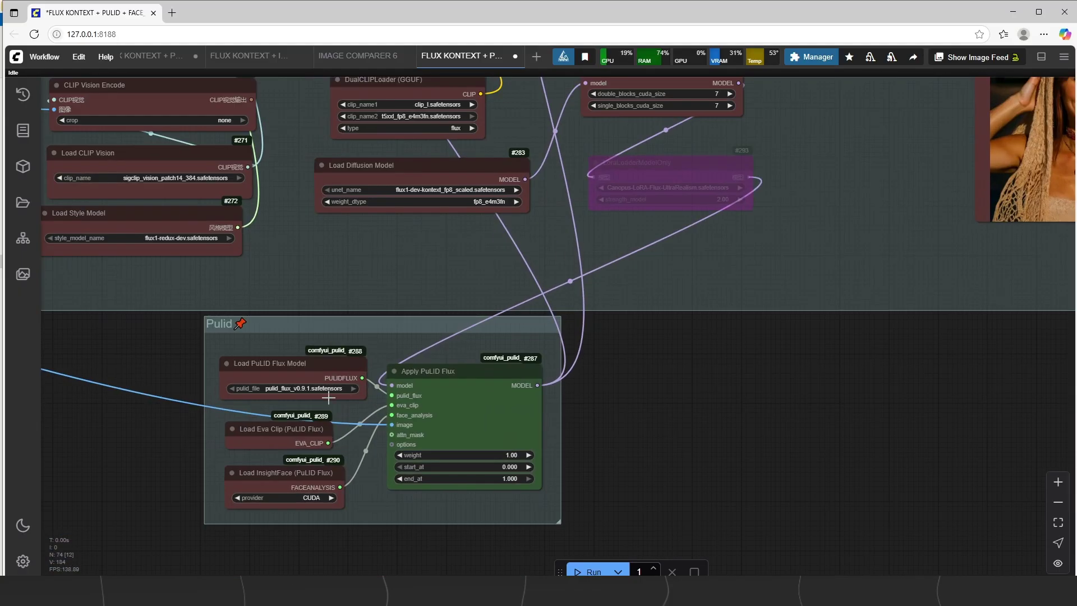
scroll(206, 440, down, 7)
scroll(695, 496, down, 1)
Step: Switch to the IMAGE COMPARER 6 workflow and compare the lettering, face and hand details of the two Squid Game poster versions
scroll(722, 252, up, 8)
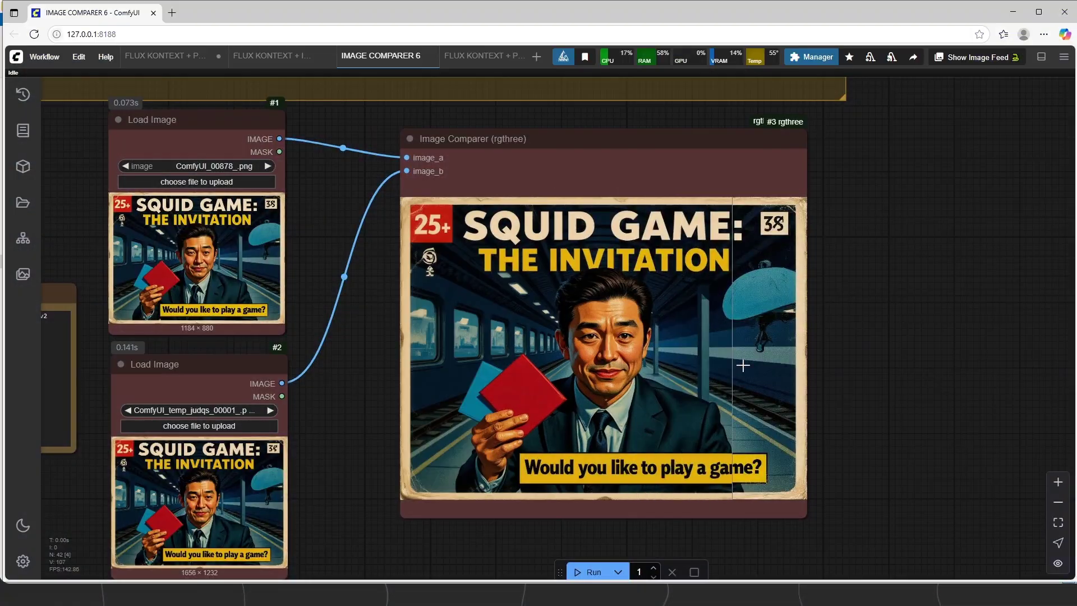
drag(304, 368, 416, 370)
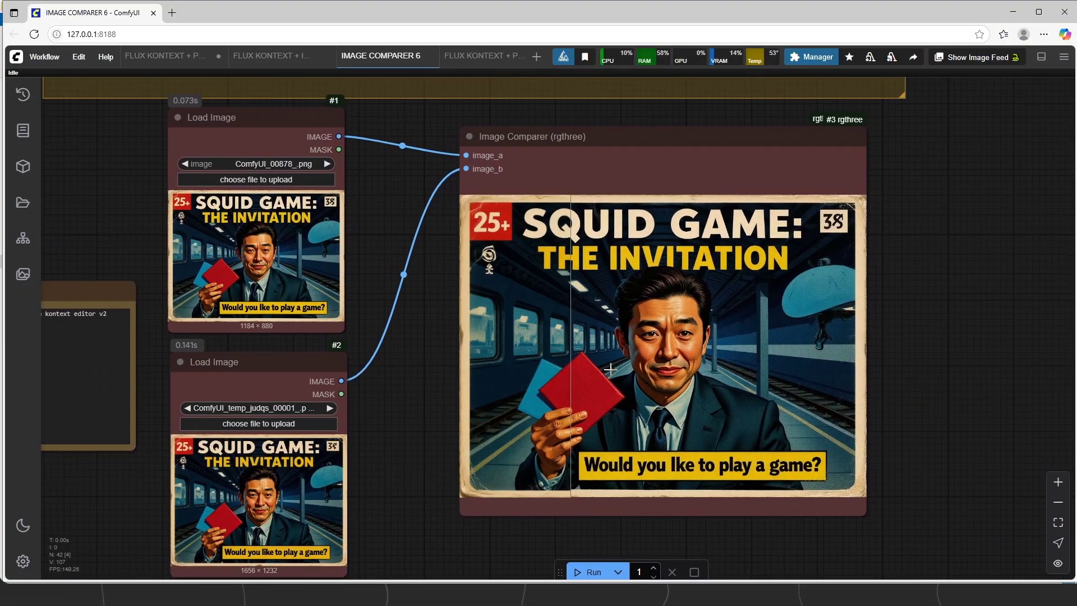
scroll(866, 341, up, 4)
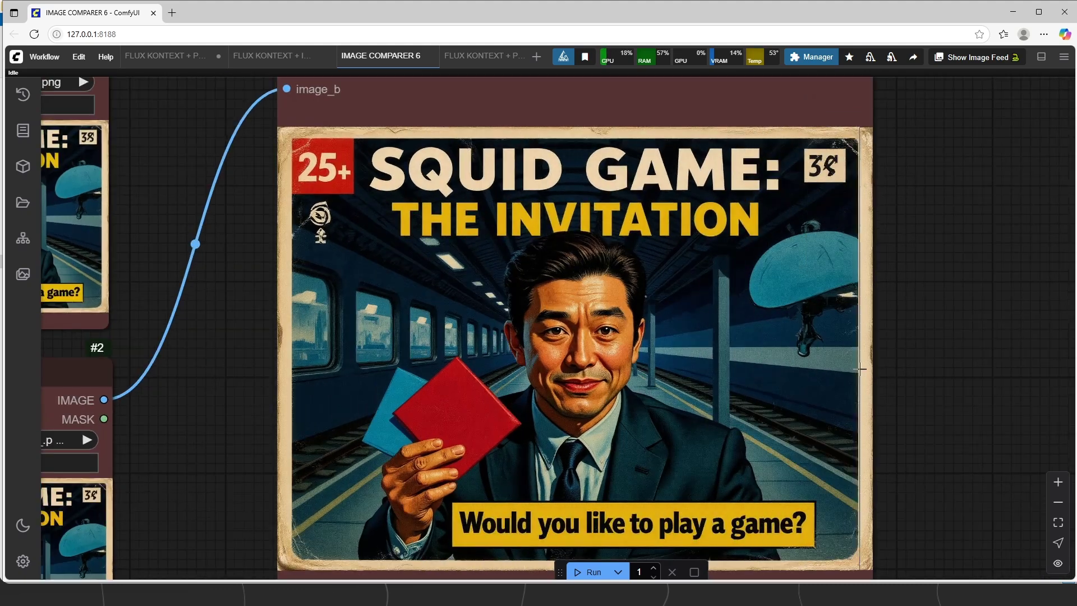
scroll(867, 369, up, 3)
scroll(842, 371, down, 2)
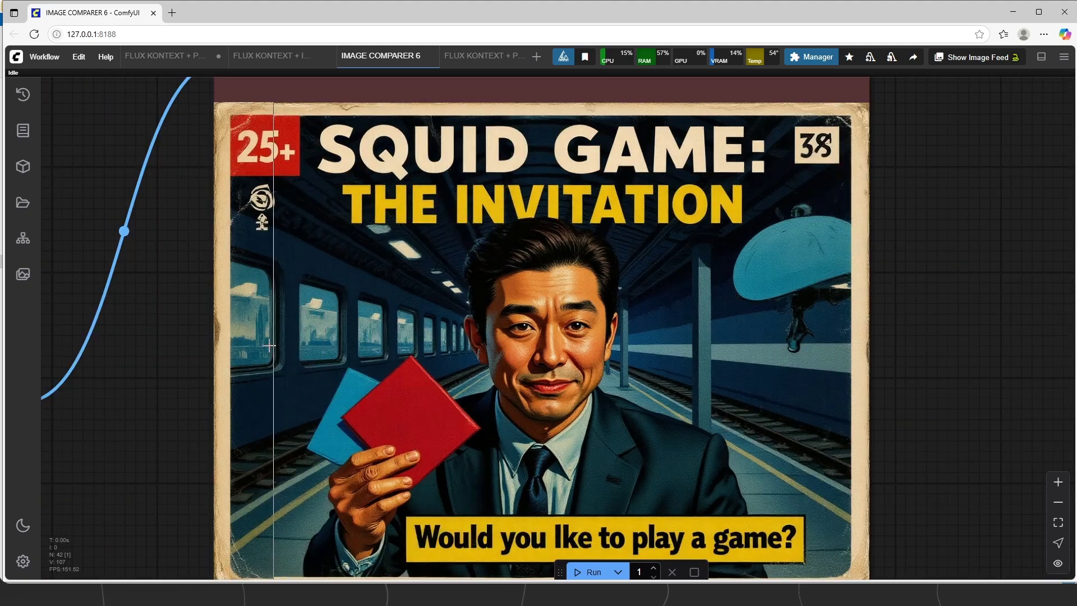
scroll(268, 345, down, 1)
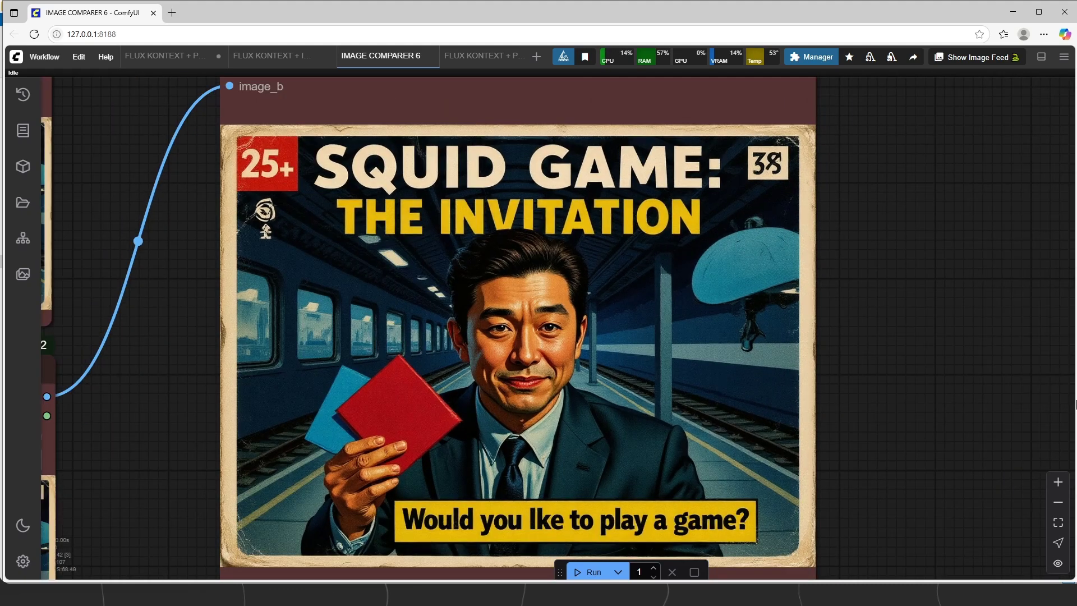
scroll(617, 505, up, 8)
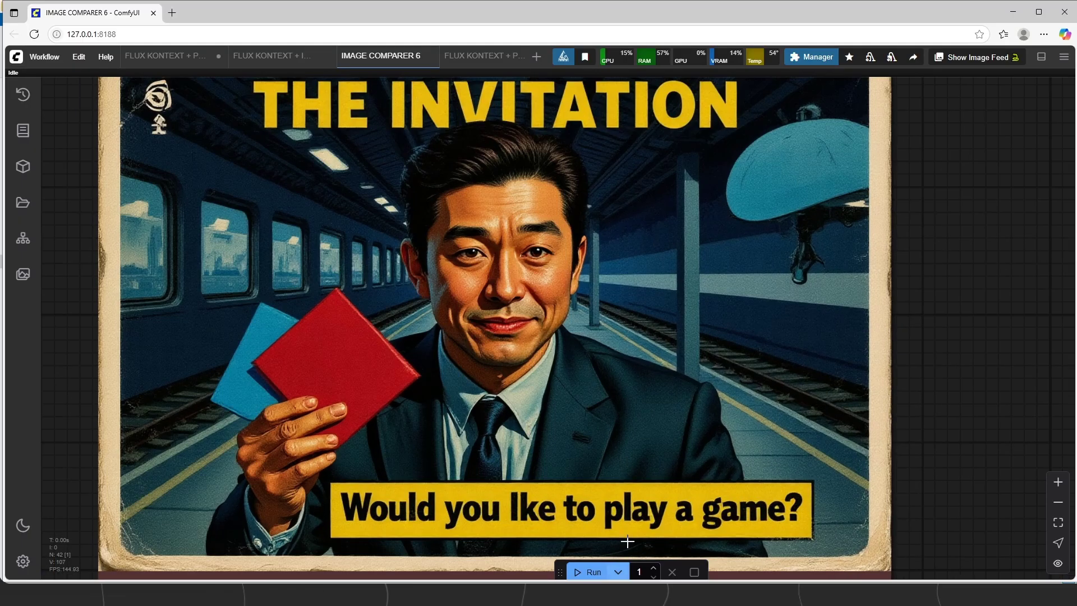
scroll(617, 448, down, 10)
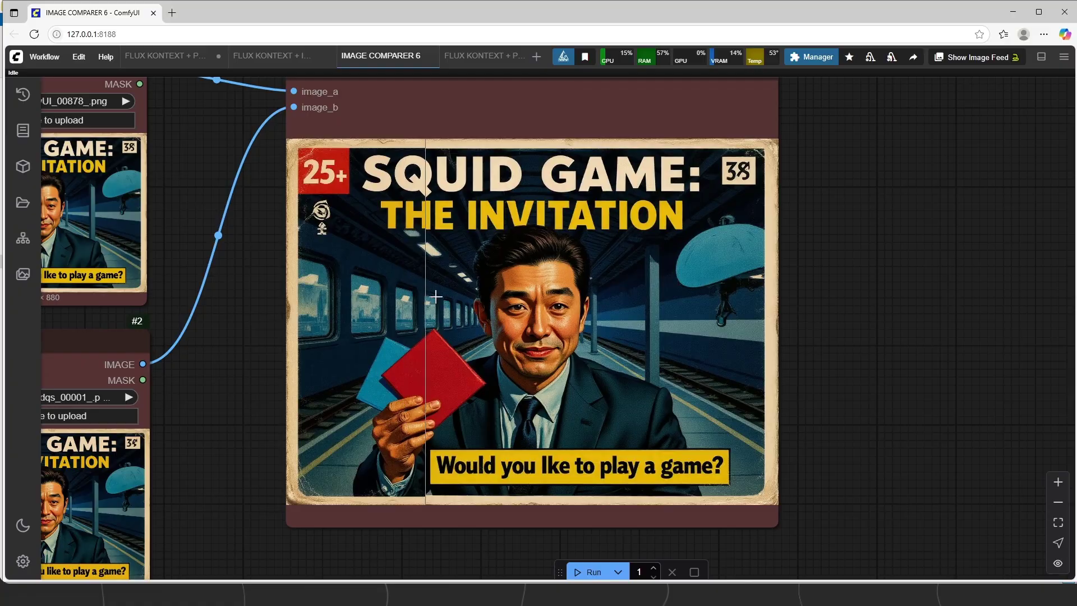
scroll(547, 304, up, 9)
scroll(709, 311, down, 9)
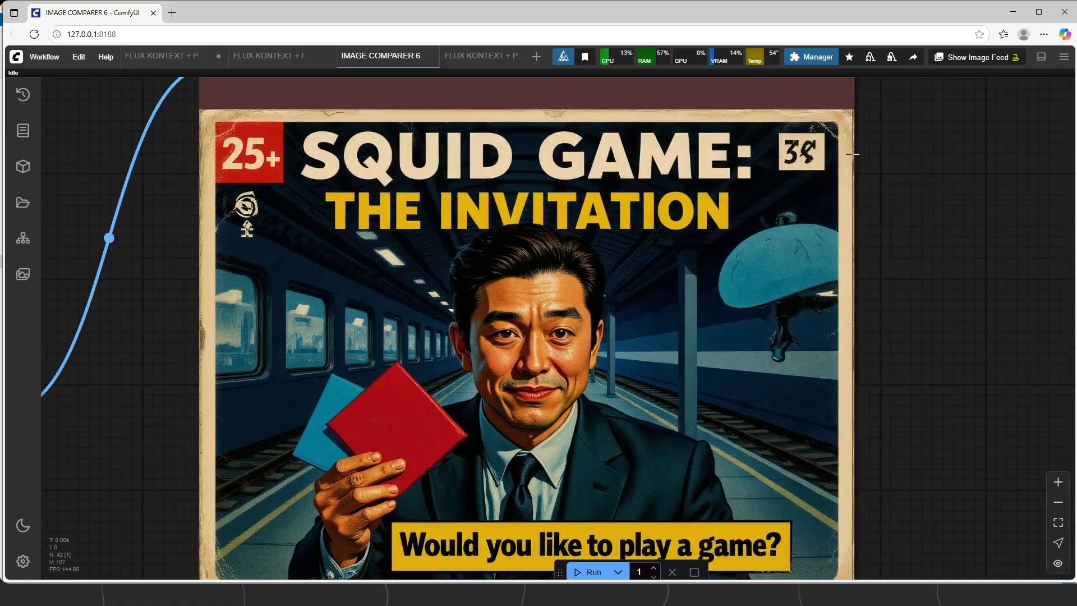
scroll(855, 163, down, 5)
Step: Examine the Einstein photo in Load Image and read the magazine-layout prompt in the Note beneath it
drag(406, 447, 482, 112)
scroll(482, 113, down, 5)
scroll(150, 403, up, 5)
scroll(146, 400, up, 1)
scroll(146, 400, down, 2)
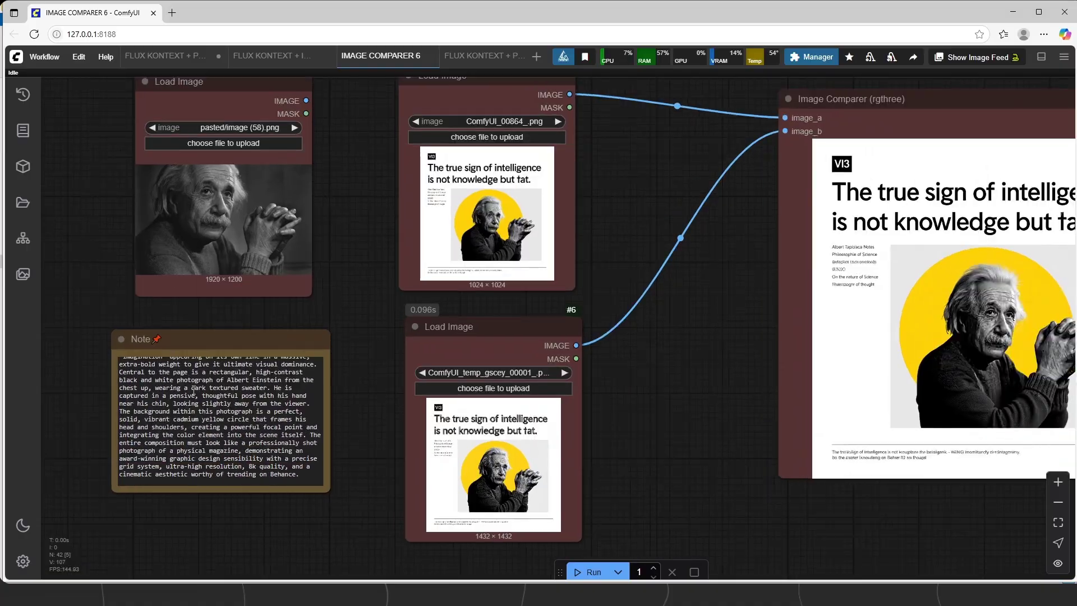
scroll(147, 400, up, 2)
triple_click(146, 401)
click(312, 408)
scroll(311, 408, down, 2)
Step: Compare the side notes and footer text of the two Einstein poster versions in the Image Comparer
drag(388, 324, 409, 463)
scroll(269, 353, up, 4)
drag(267, 355, 289, 342)
drag(861, 336, 588, 327)
scroll(588, 327, down, 2)
scroll(587, 327, down, 2)
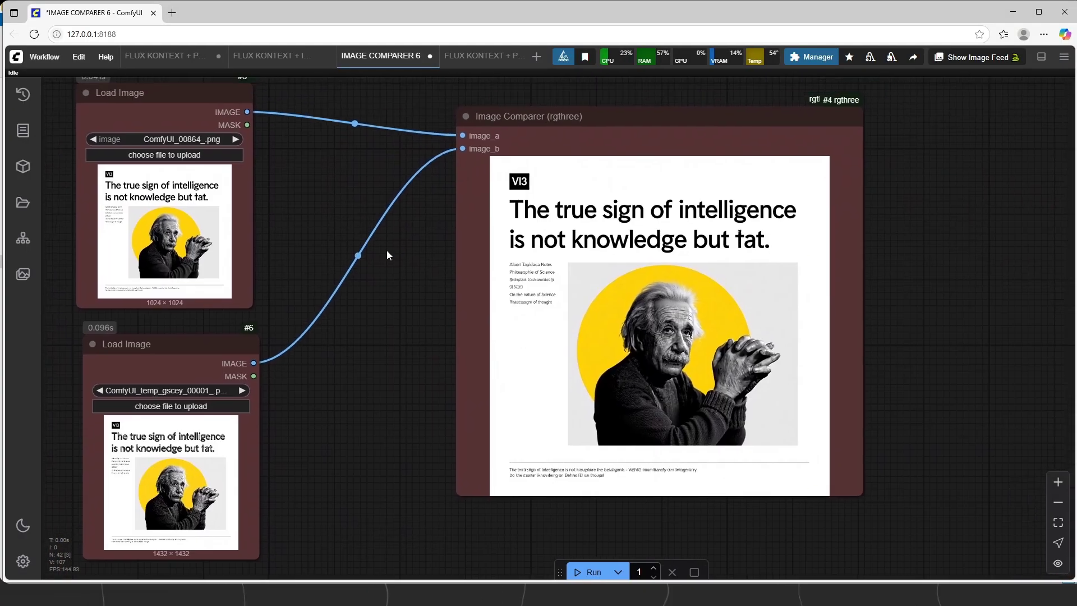
scroll(531, 286, up, 5)
scroll(455, 174, down, 1)
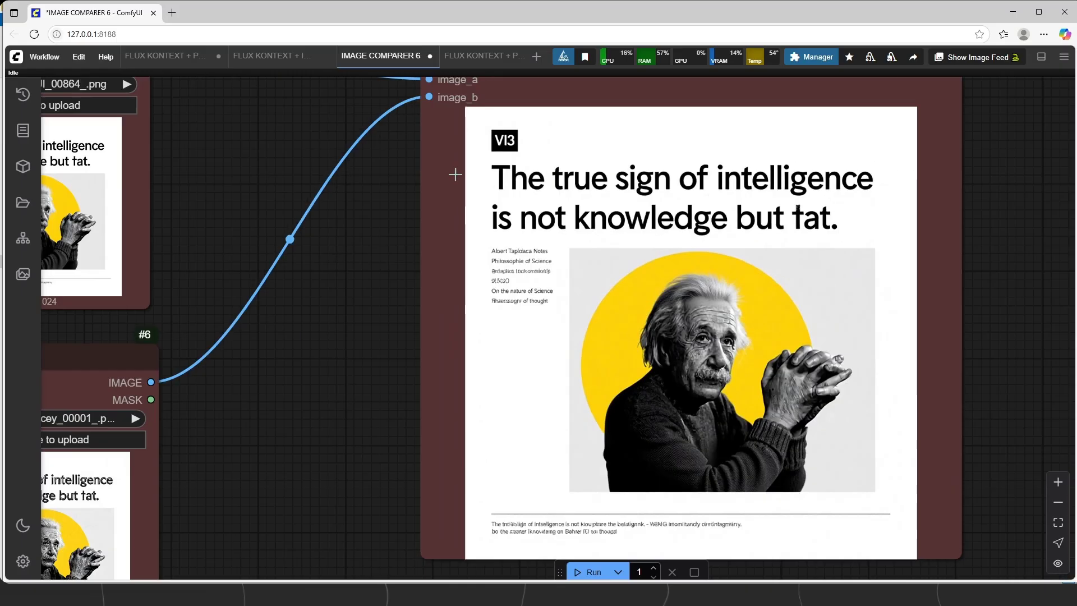
scroll(450, 522, up, 5)
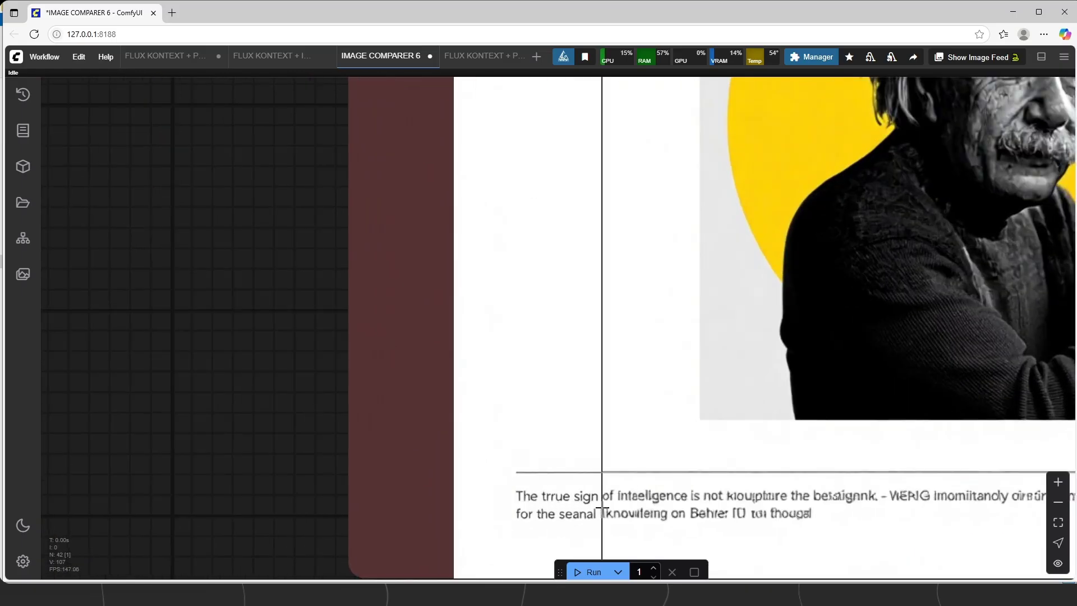
scroll(691, 503, down, 3)
scroll(742, 393, down, 4)
scroll(911, 288, up, 4)
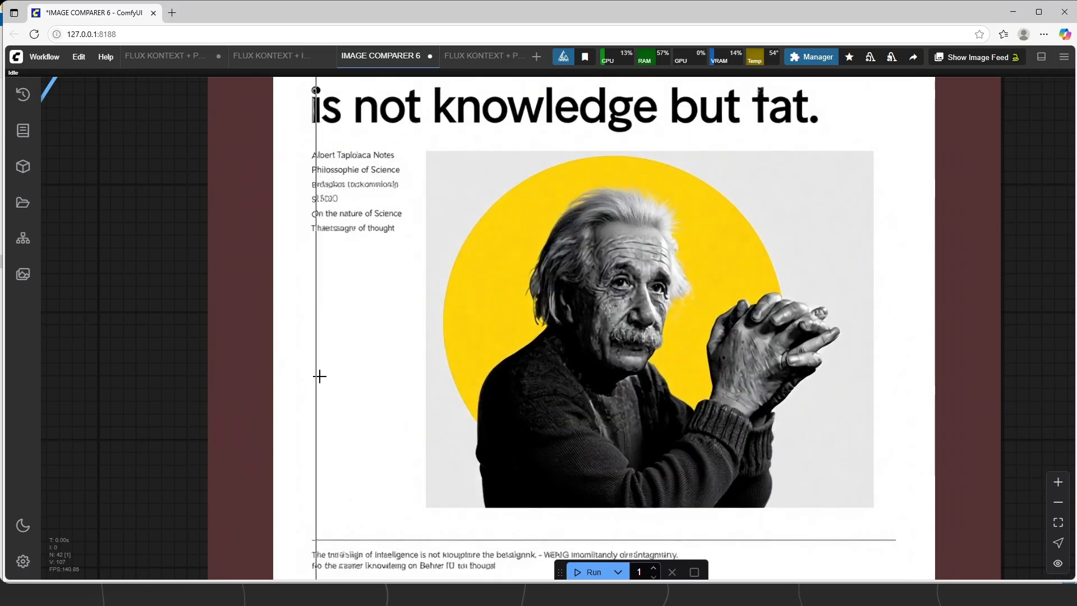
Step: Compare the headline, portrait and hand details of the two Einstein poster versions
scroll(825, 294, up, 3)
scroll(599, 326, down, 5)
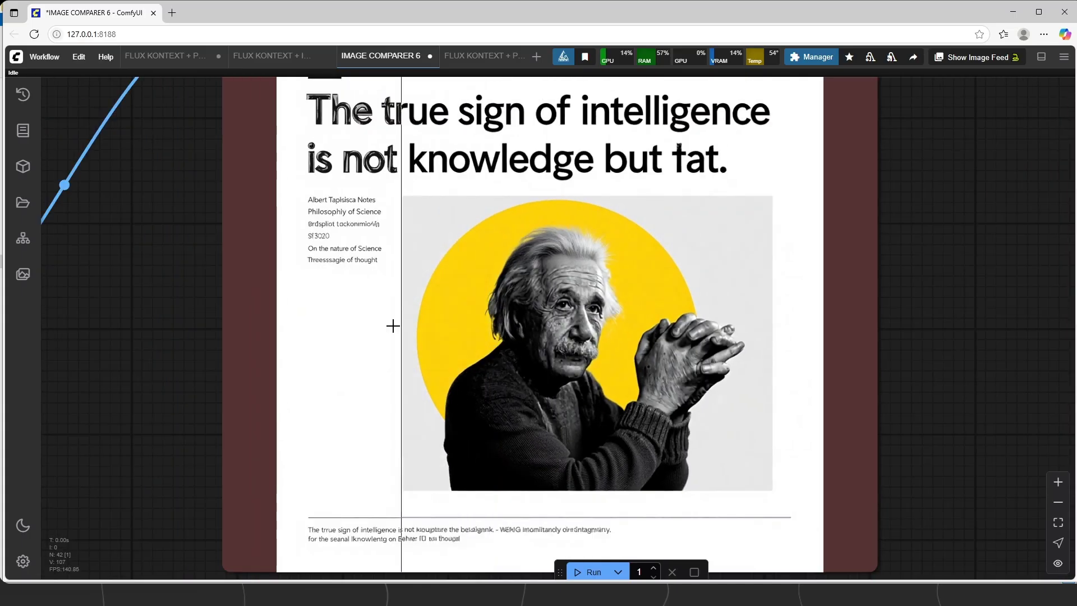
scroll(762, 264, down, 1)
scroll(602, 120, up, 2)
scroll(566, 224, down, 1)
scroll(814, 219, down, 2)
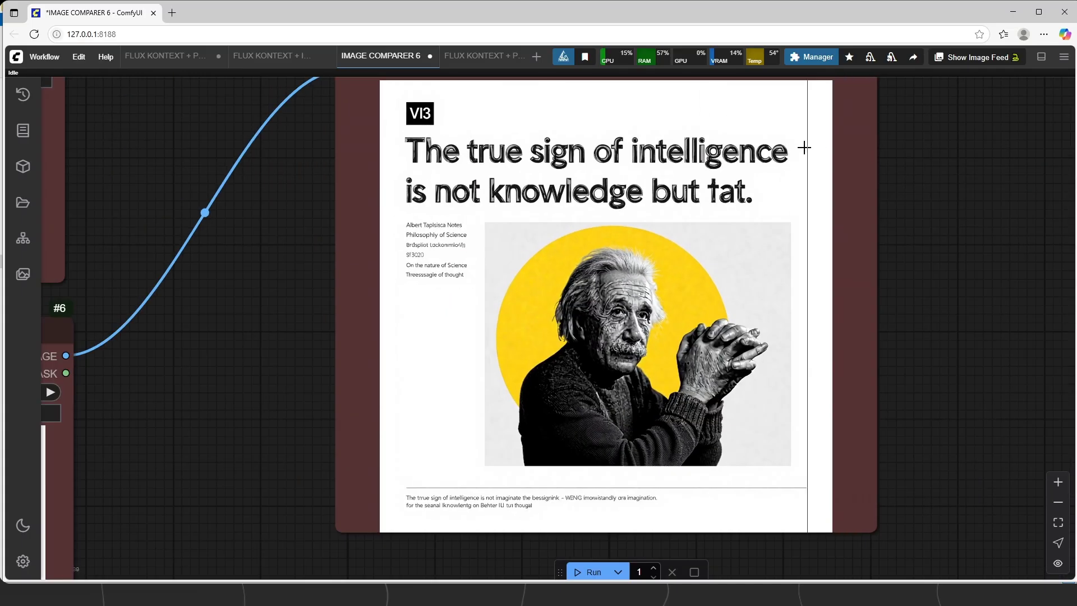
scroll(804, 372, up, 1)
scroll(830, 439, down, 3)
scroll(346, 454, down, 5)
Step: Compare the woman's original beach photo with her street-market version in the KONTEXT + PULID section
drag(347, 454, 366, 118)
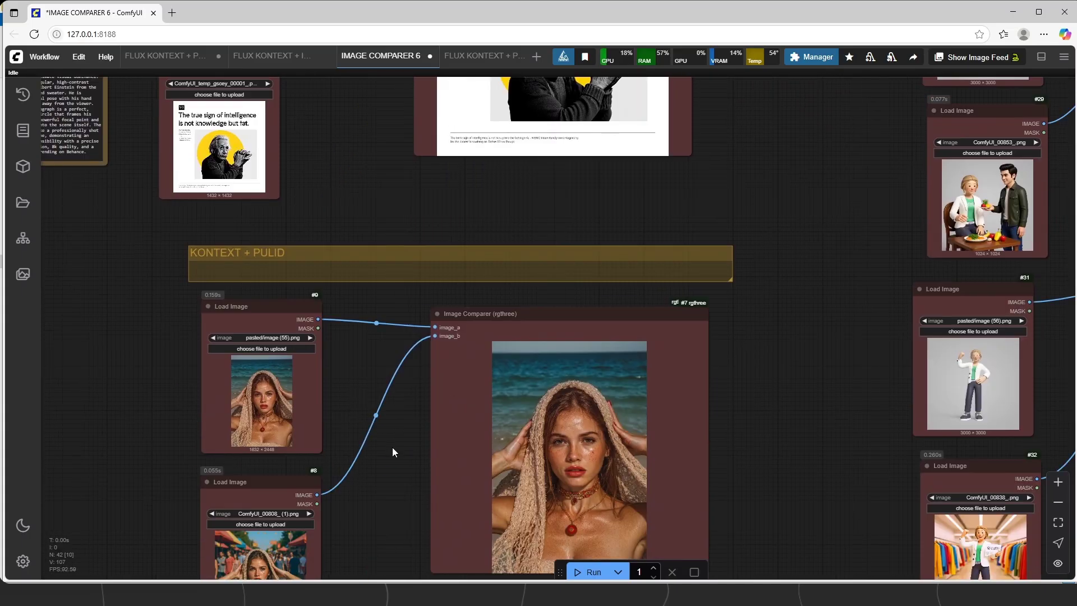
drag(392, 447, 225, 230)
scroll(310, 198, up, 3)
click(306, 199)
click(427, 382)
scroll(561, 269, up, 5)
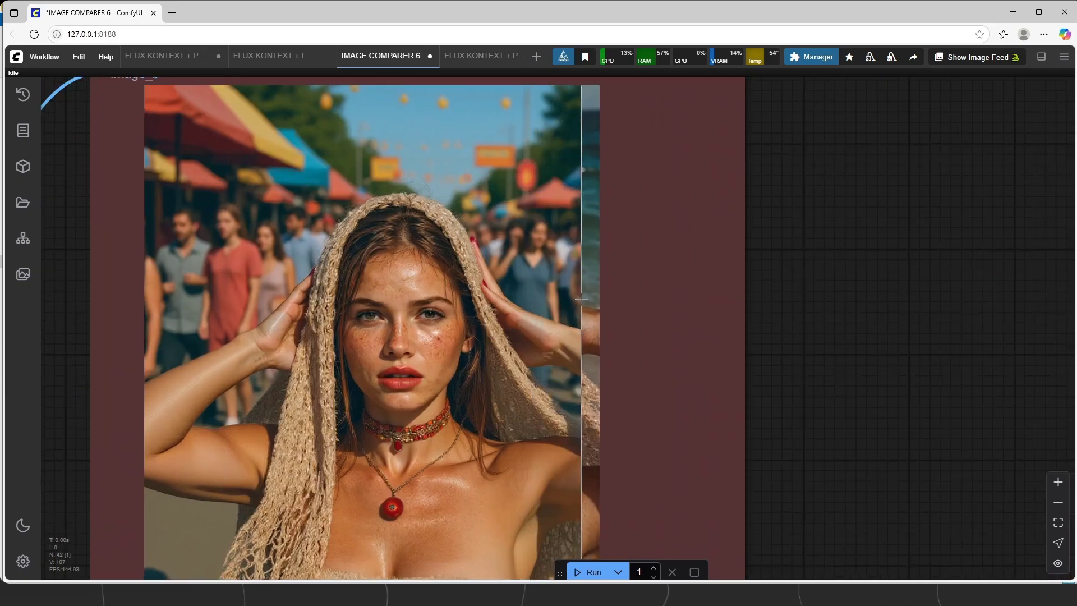
scroll(684, 291, down, 3)
scroll(709, 320, up, 2)
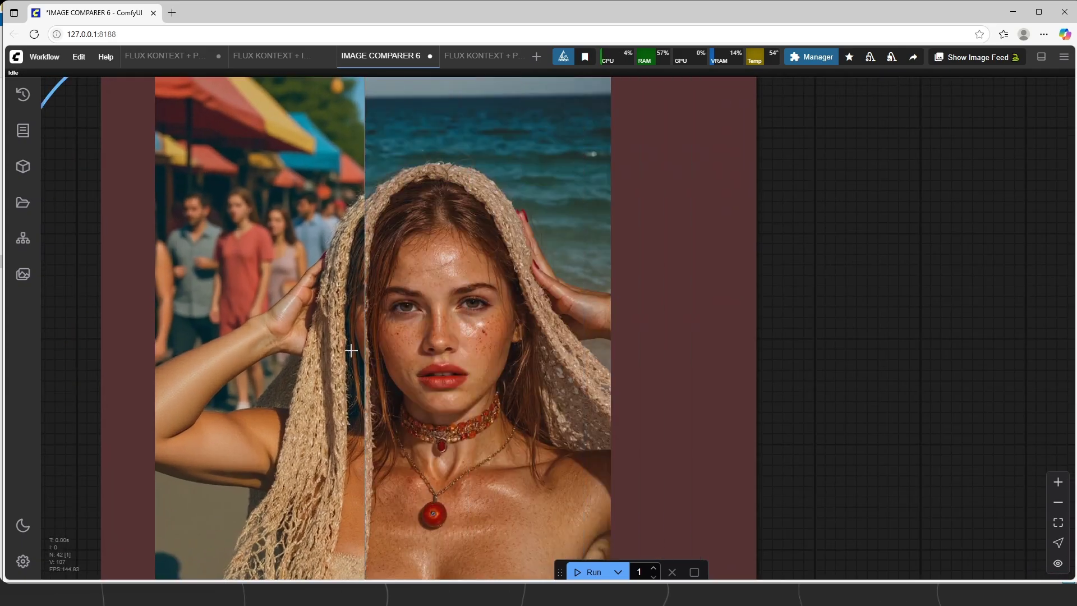
scroll(685, 291, down, 3)
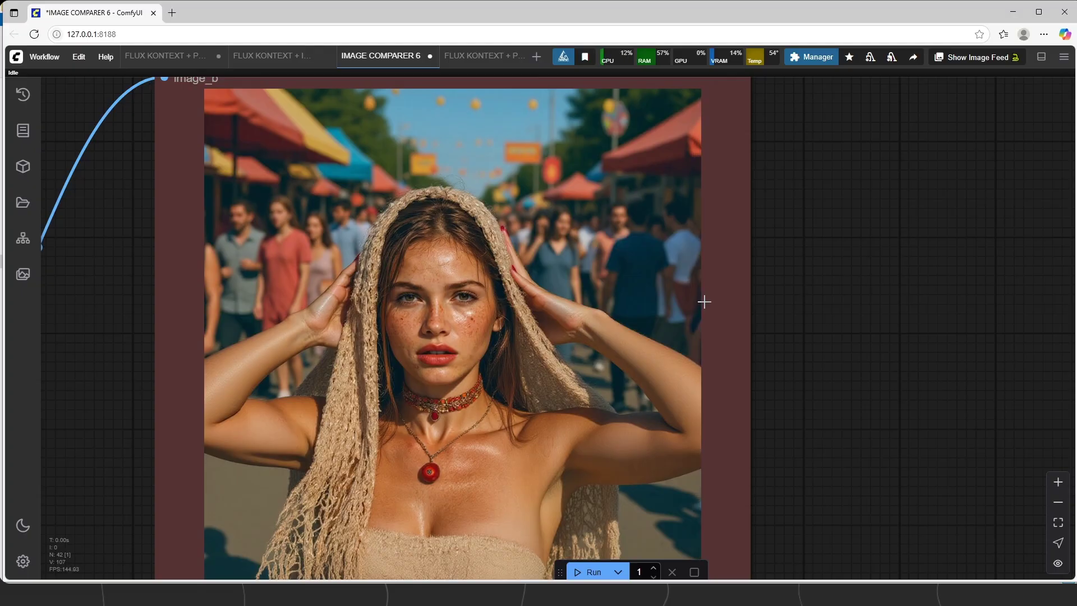
Step: Compare the woman's beach photo with her park-bench version and with the night-street version beside the man
scroll(729, 307, down, 3)
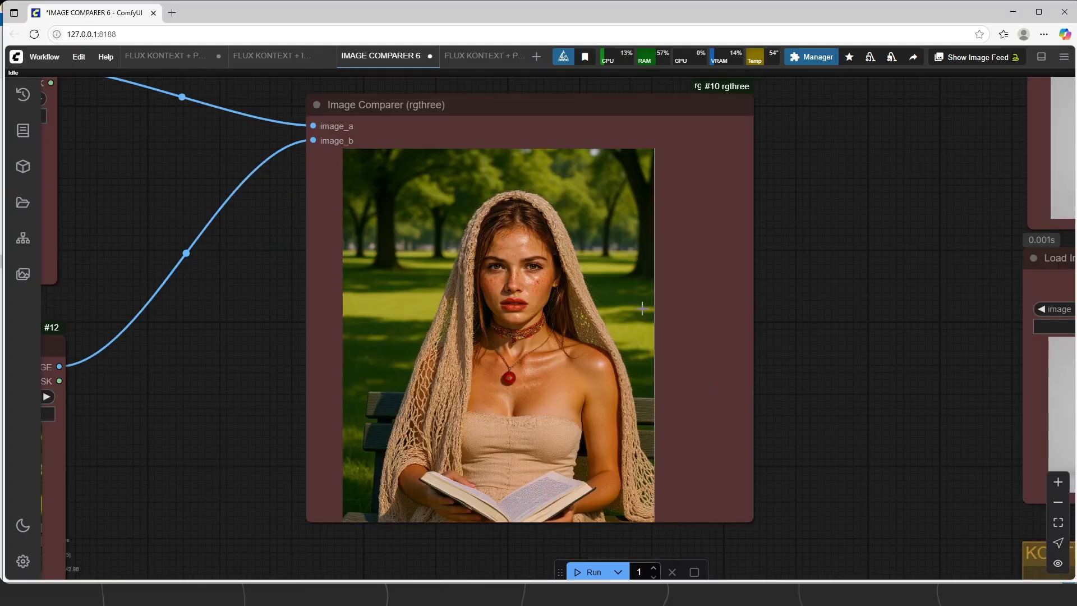
scroll(729, 277, up, 5)
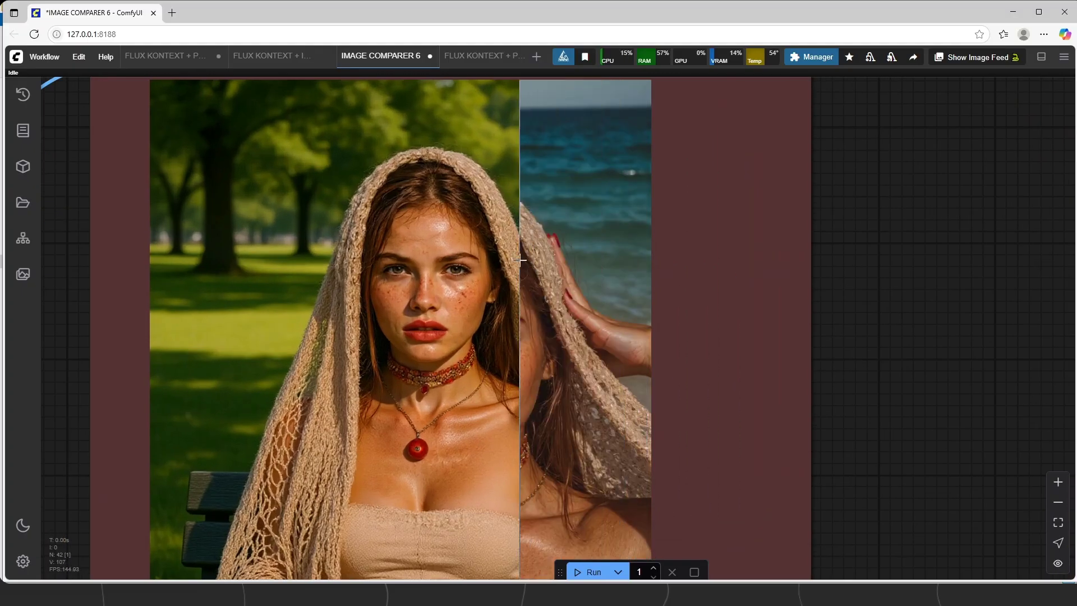
scroll(571, 271, down, 4)
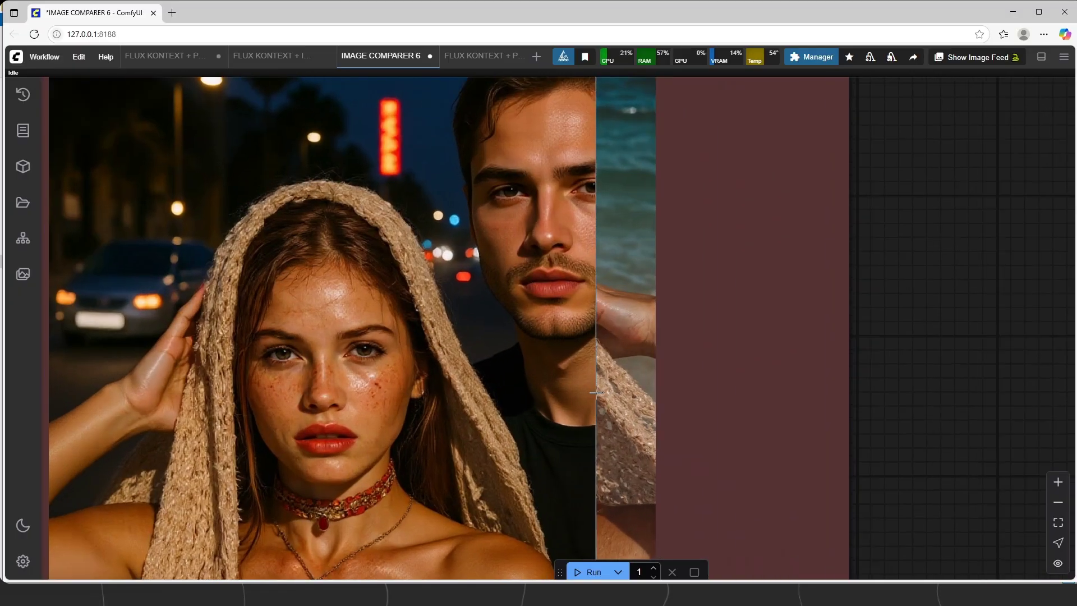
scroll(714, 353, down, 3)
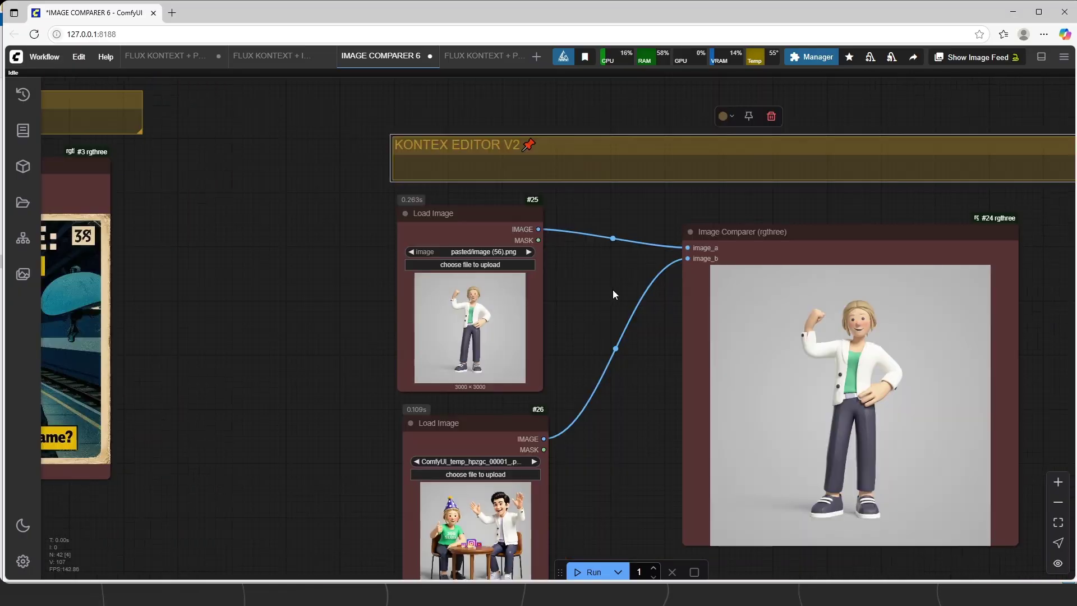
Step: Compare the original 3D character with its healthy-food table and clothing-store sale-sign versions in the Image Comparer nodes
drag(612, 289, 454, 216)
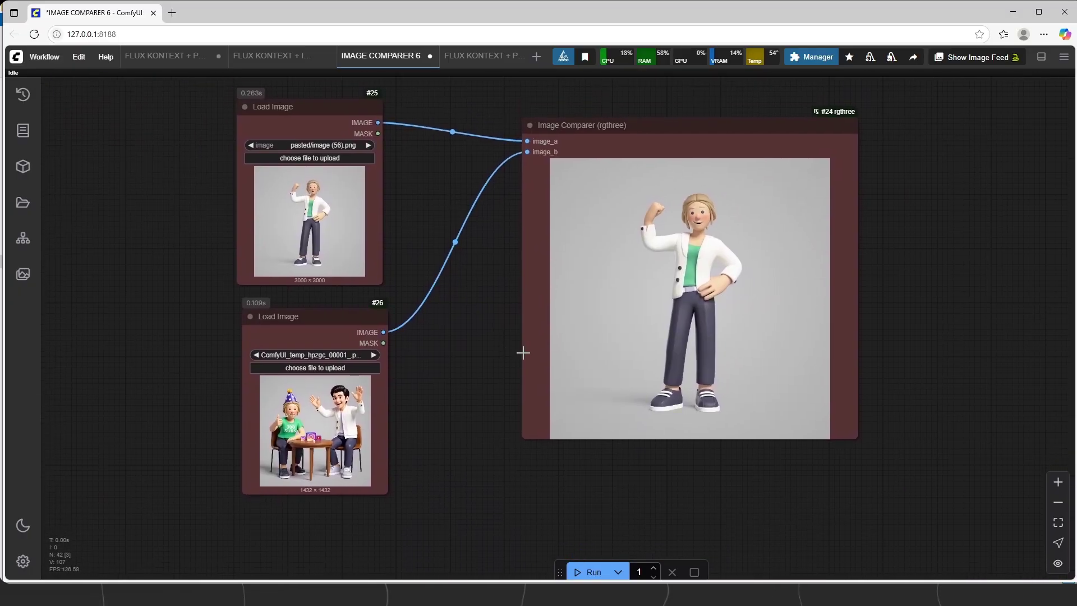
scroll(729, 291, up, 2)
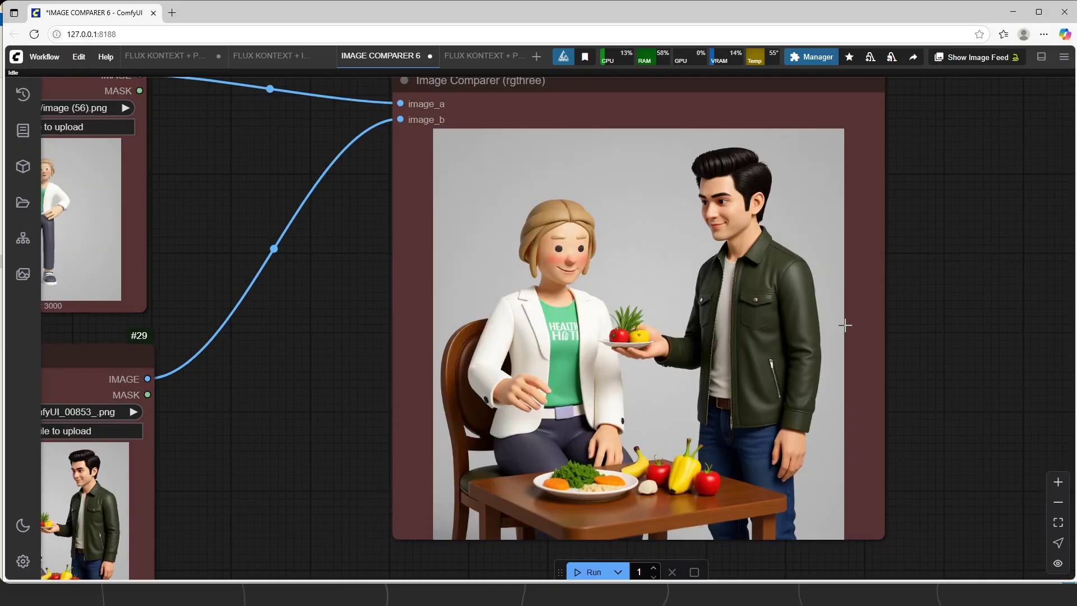
scroll(785, 342, down, 3)
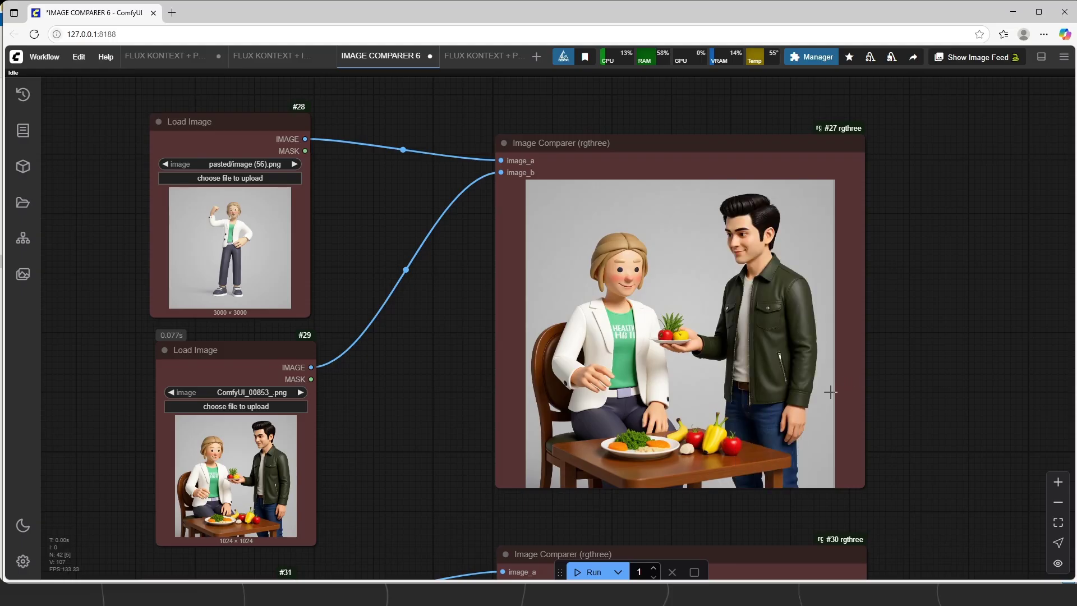
scroll(392, 258, down, 8)
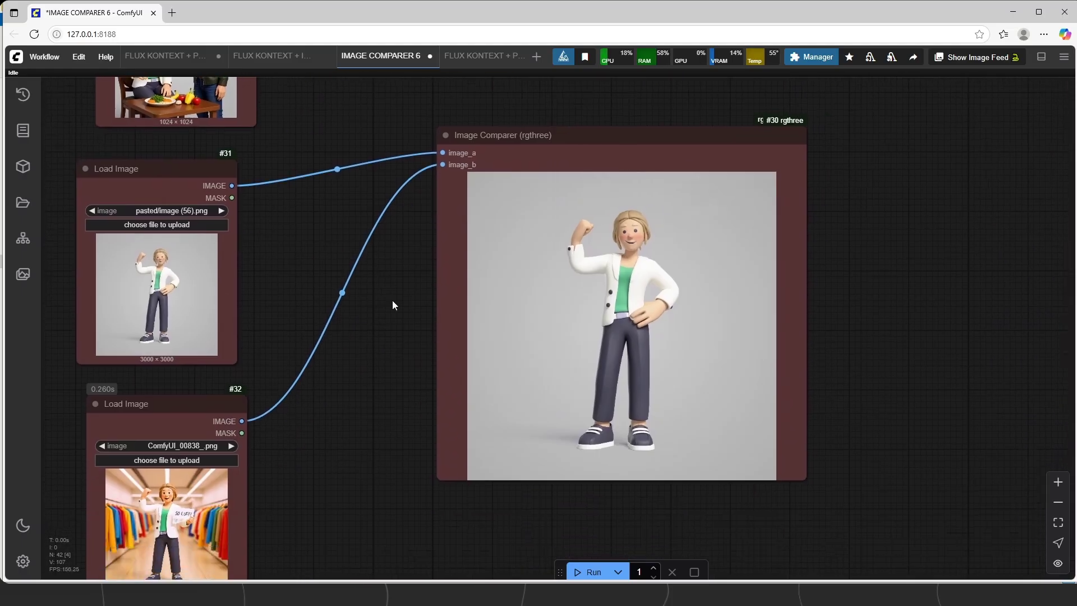
scroll(716, 266, up, 5)
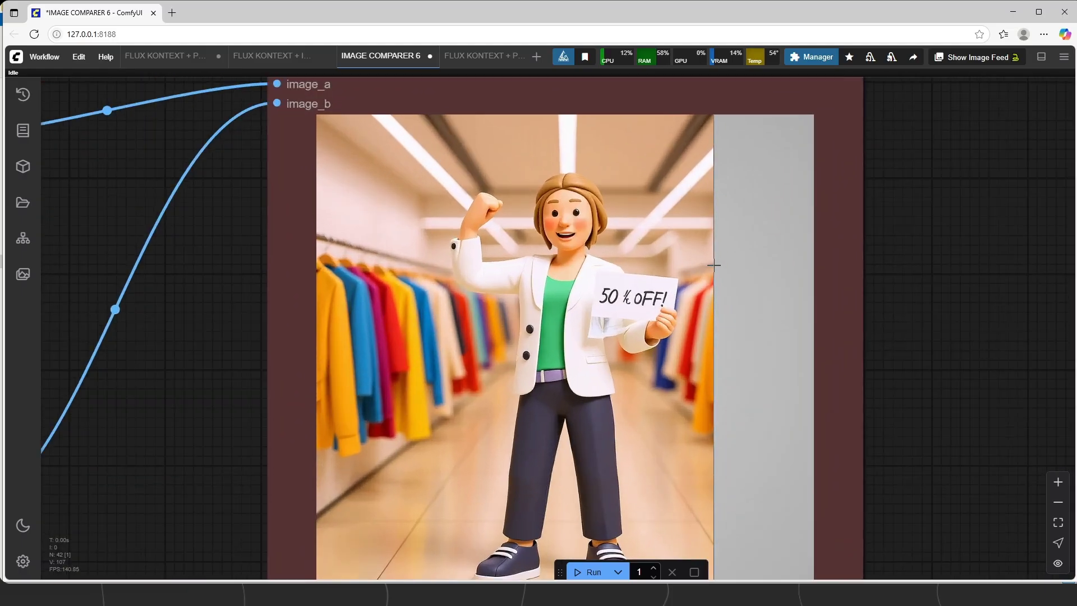
scroll(688, 360, down, 2)
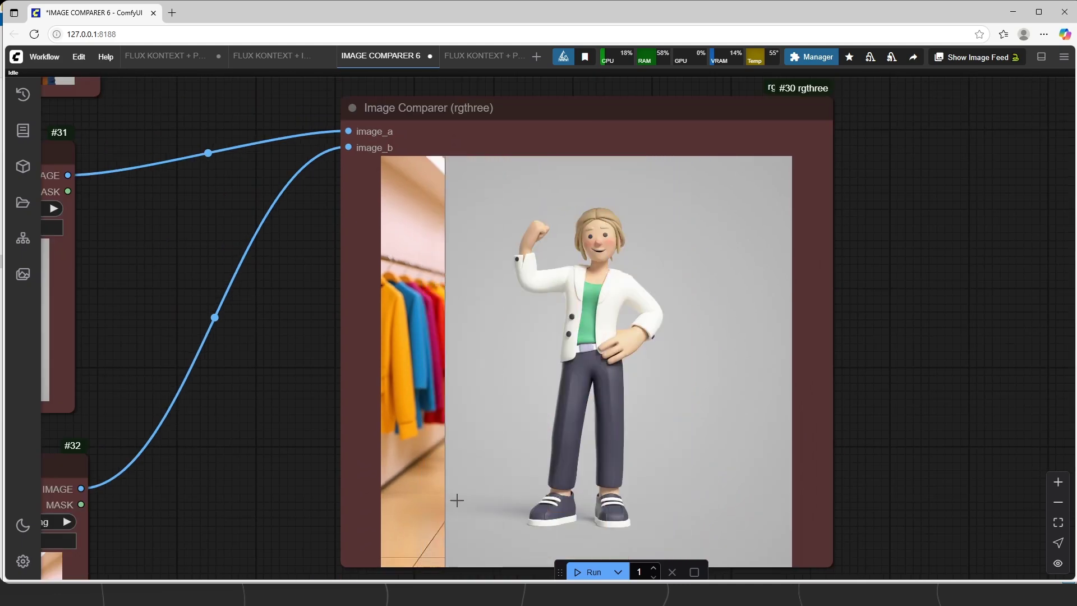